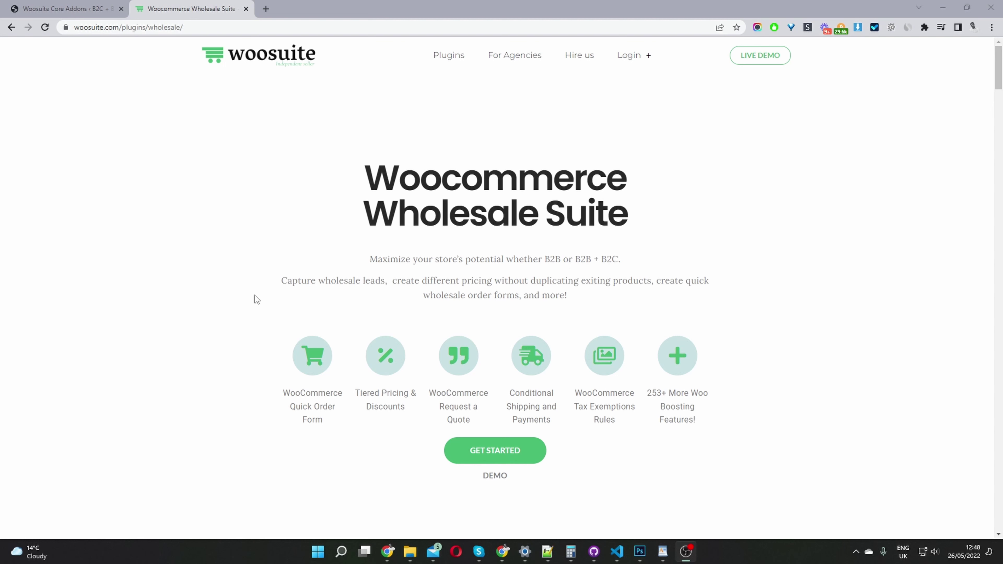
Switch from the woosuite.com wholesale page to the Woosuite Core Addons admin tab
left_click(54, 5)
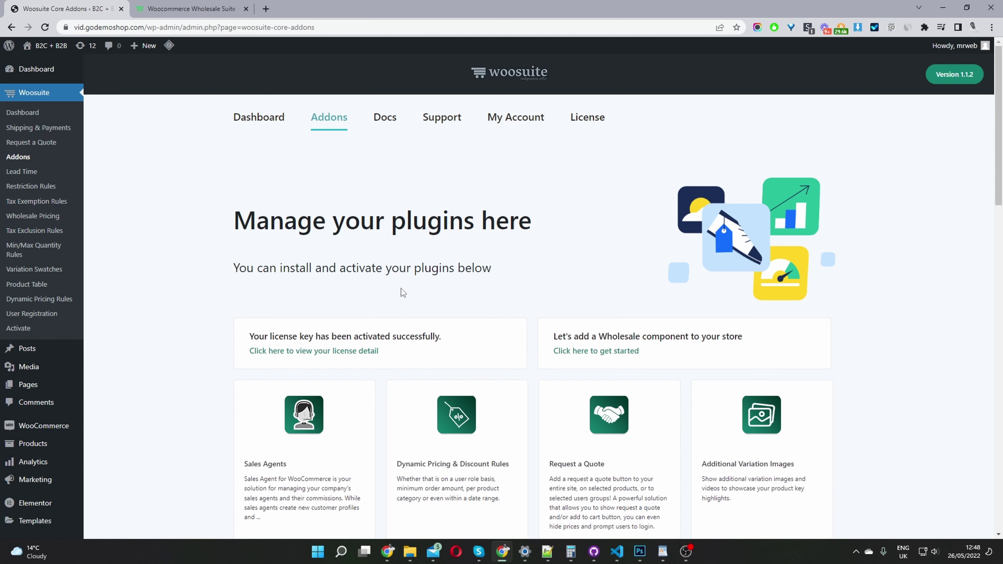
left_click_drag(248, 336, 416, 337)
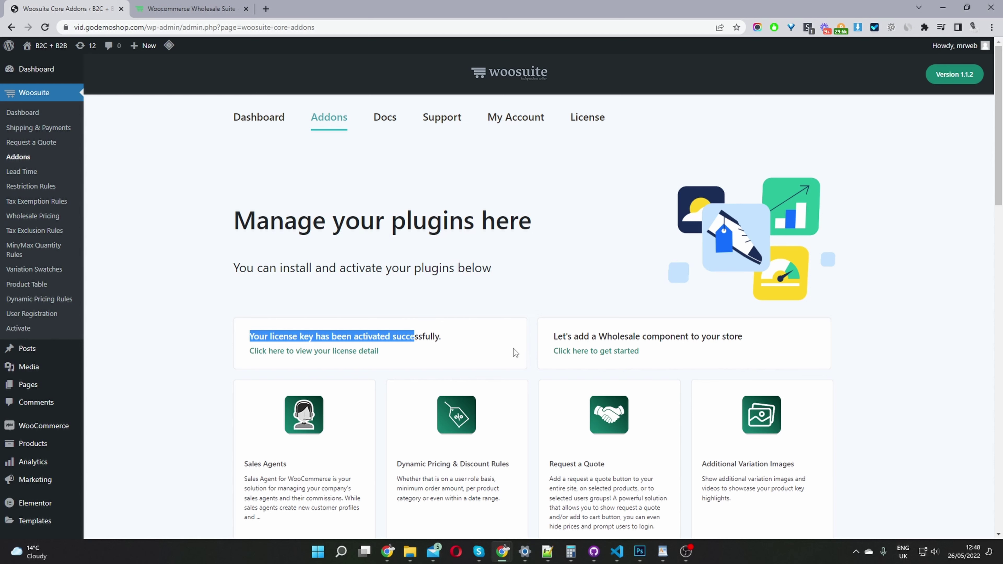
left_click(633, 337)
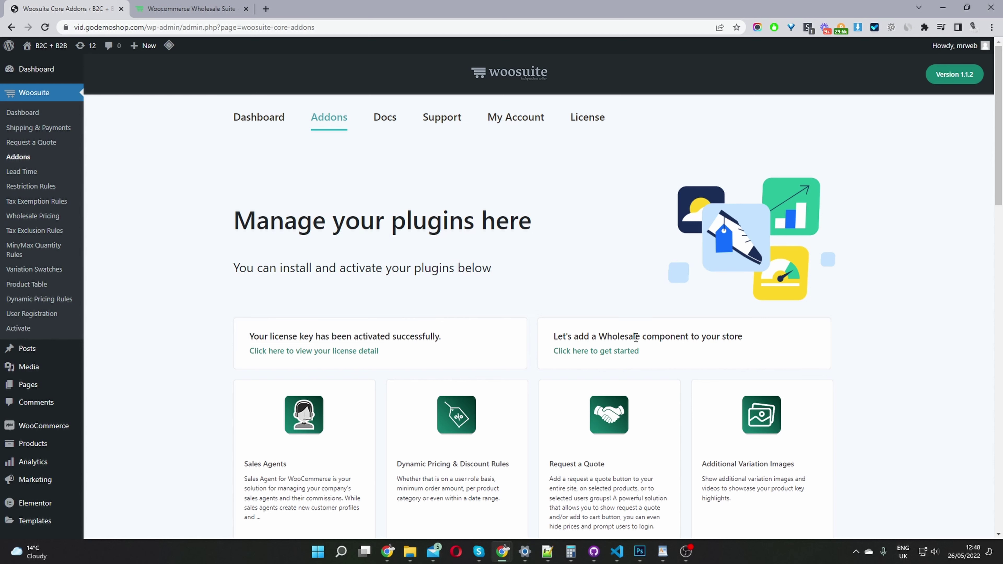
Start the Woosuite setup wizard, choose serving B2B and B2C, and continue
left_click(595, 354)
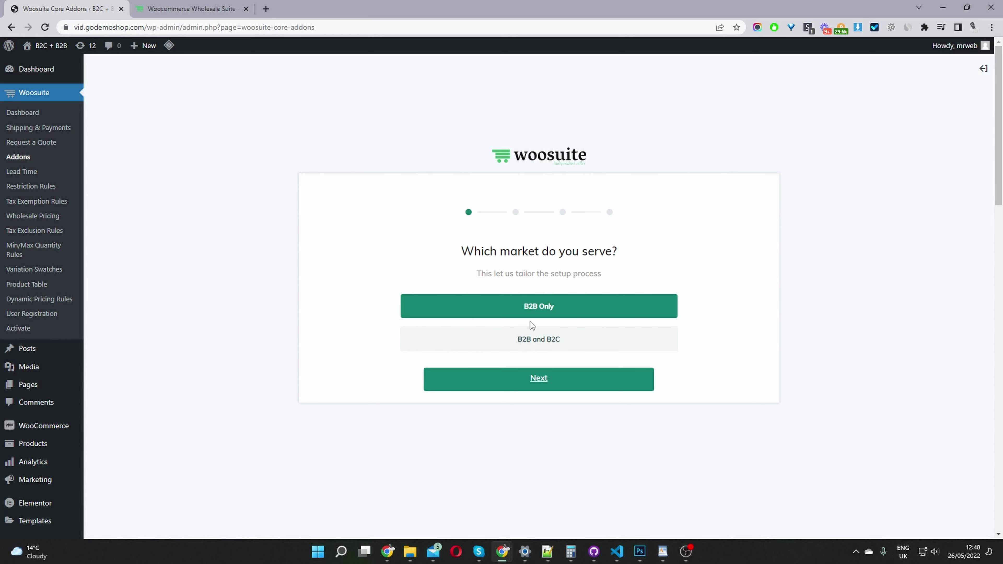
left_click(535, 344)
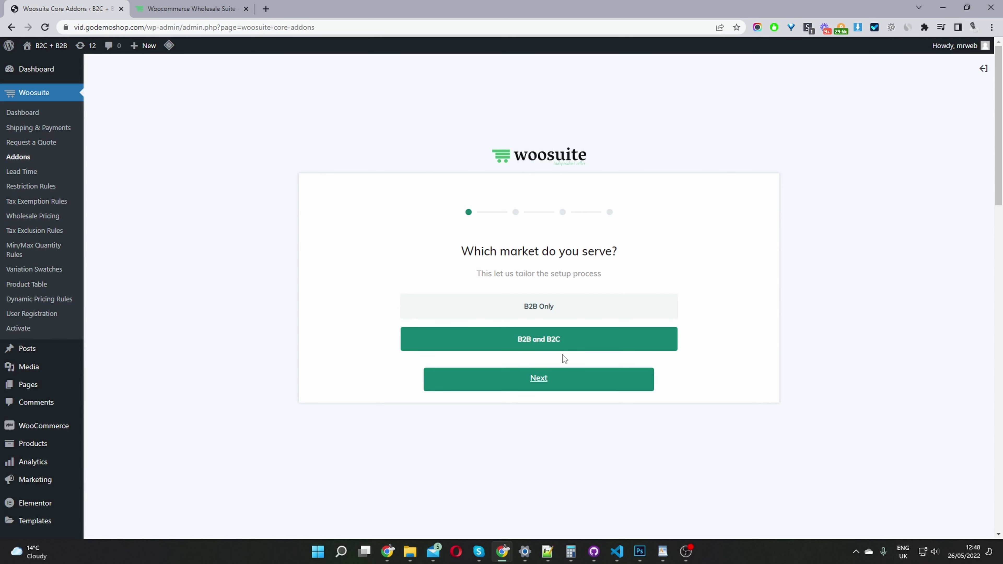
left_click(557, 385)
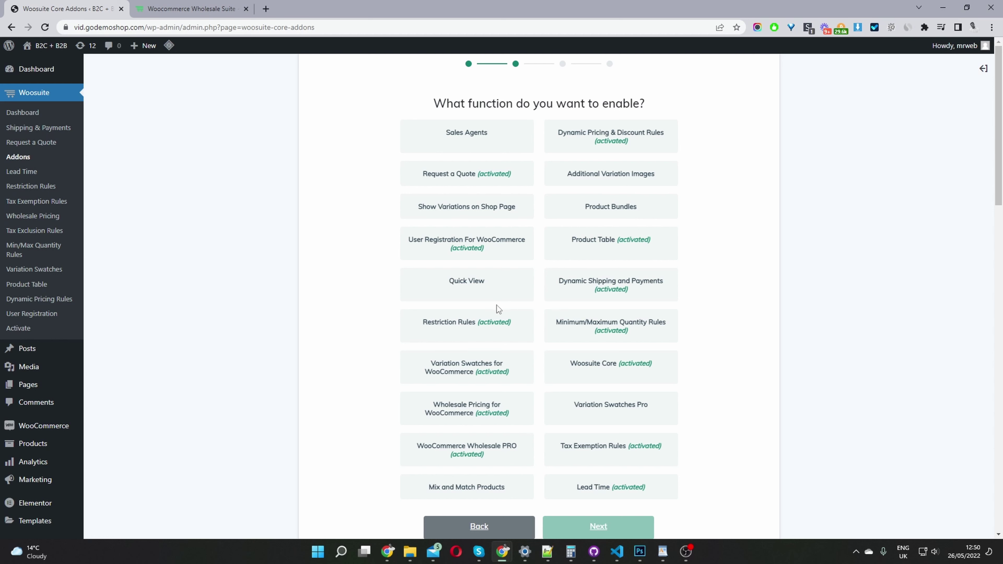
Enable Quick View, install the selected plugins and finish the wizard on the Dashboard
left_click(469, 286)
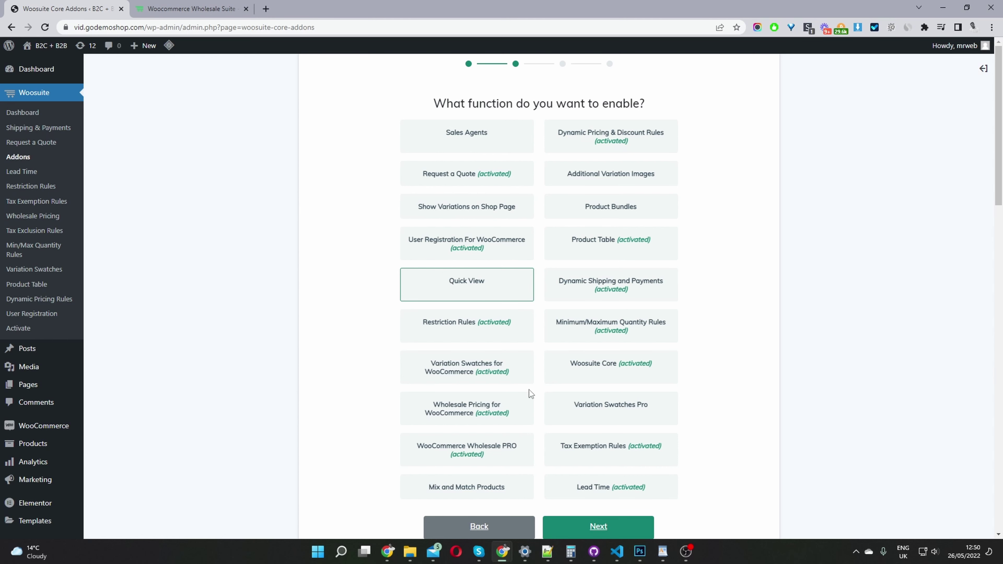
scroll(615, 493, "down", 1)
left_click(598, 526)
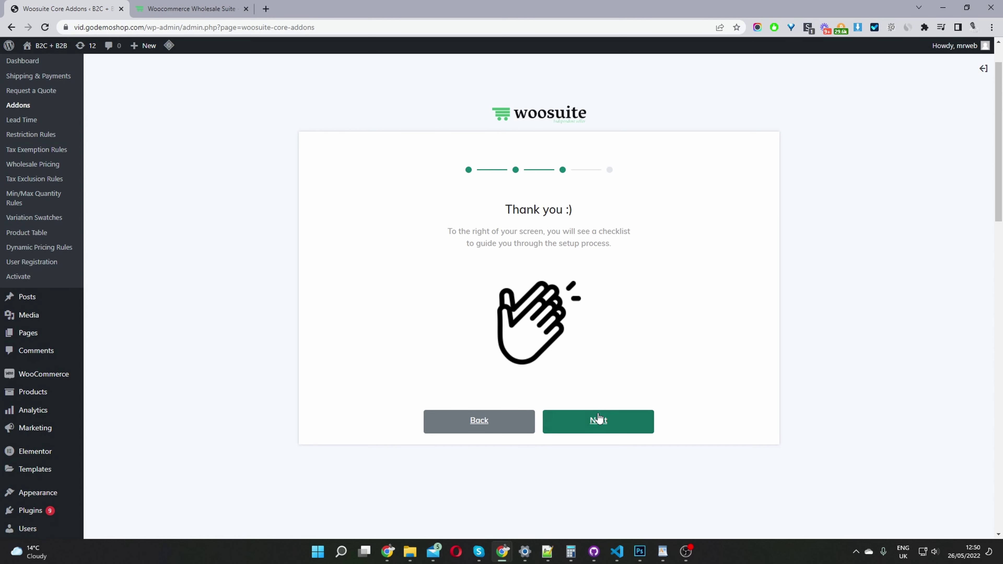
left_click(590, 430)
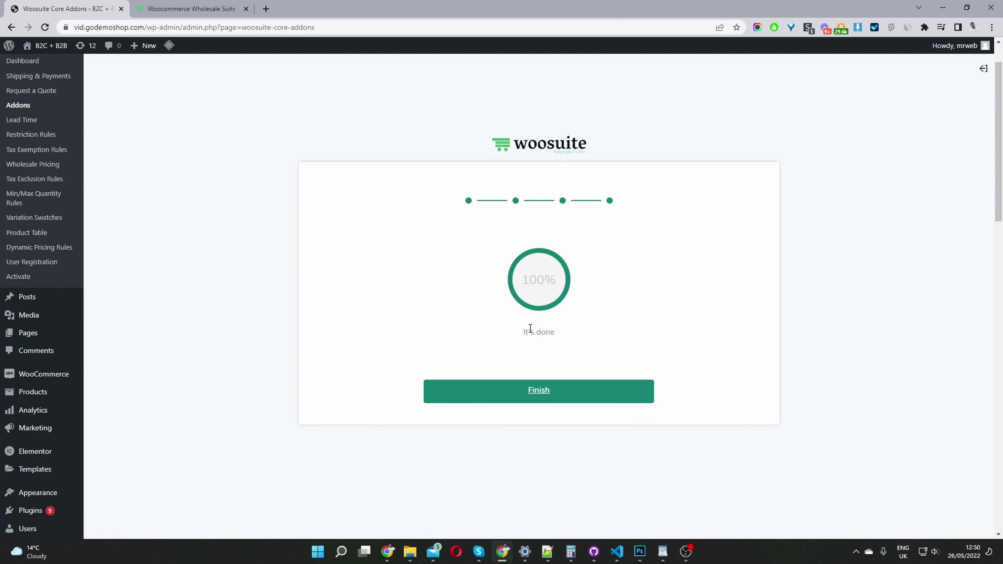
left_click(558, 397)
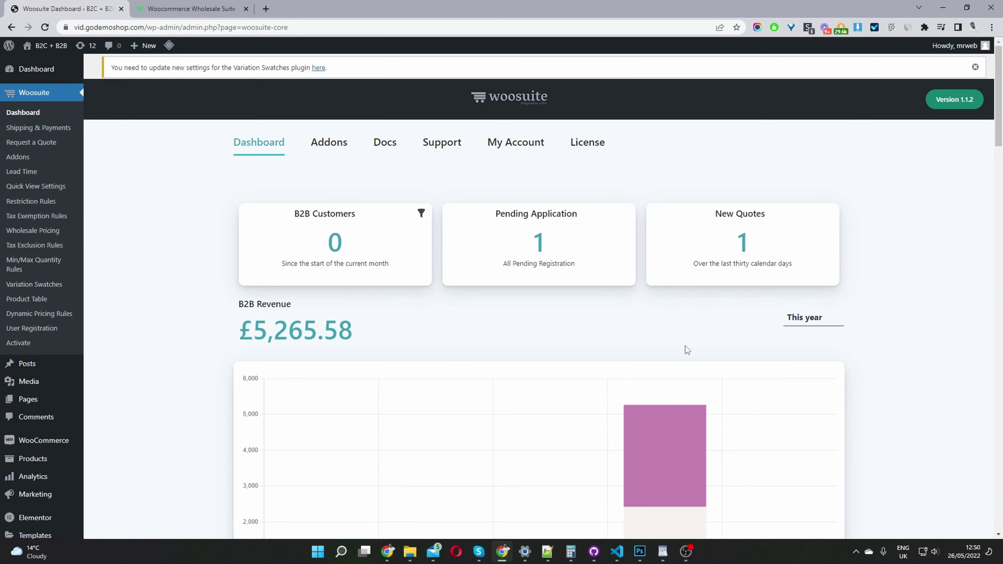
scroll(766, 380, "down", 8)
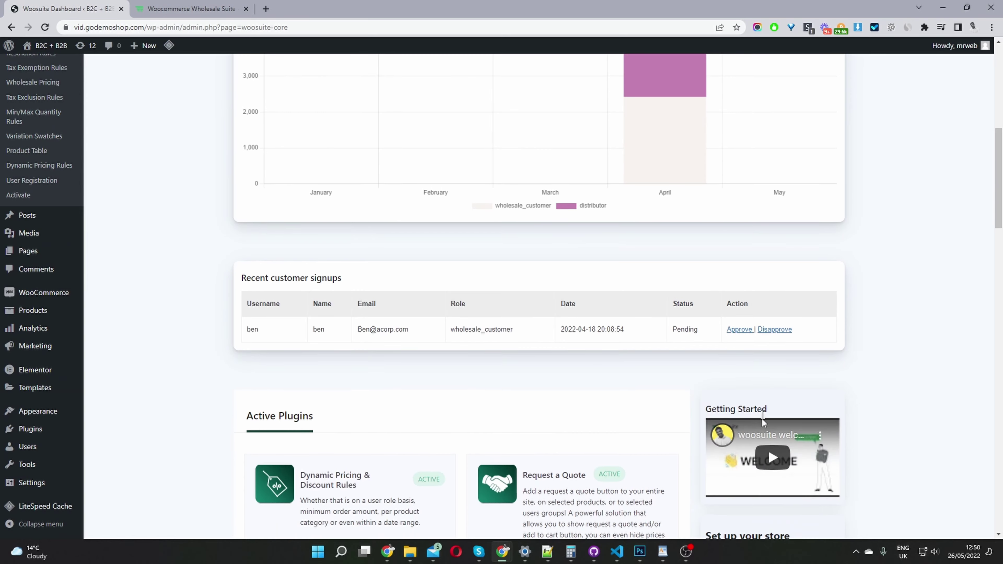
scroll(764, 409, "down", 4)
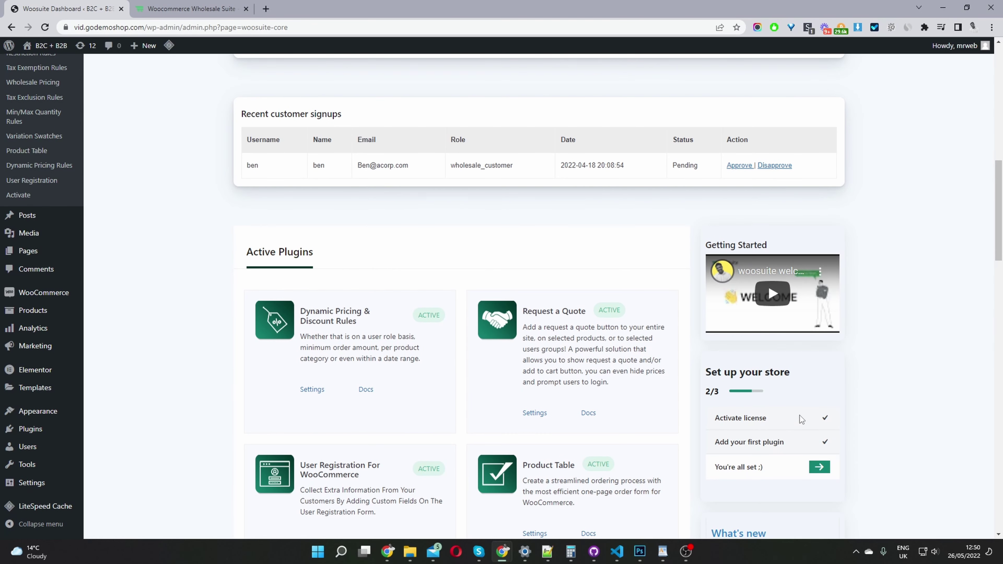
scroll(762, 413, "up", 5)
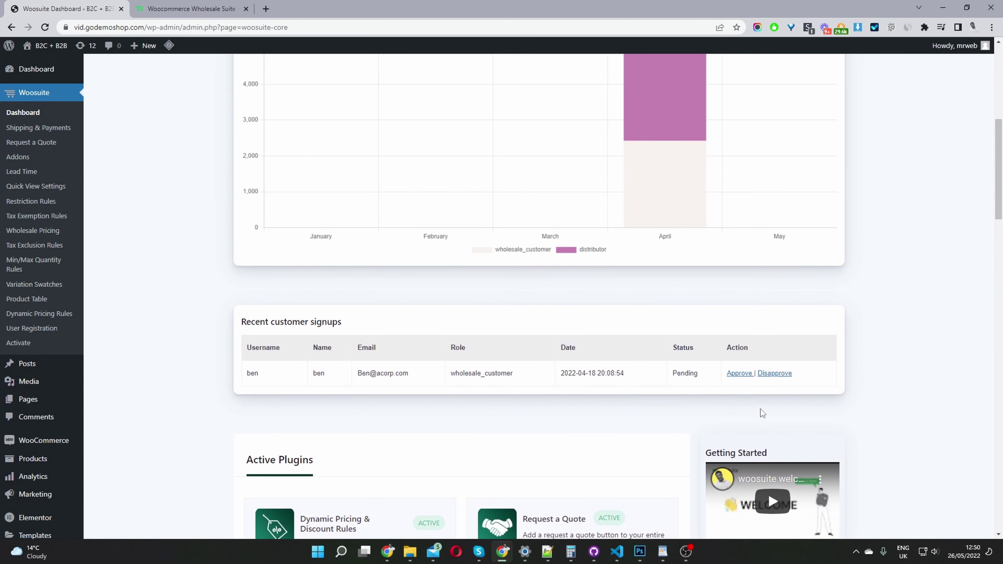
scroll(760, 408, "up", 3)
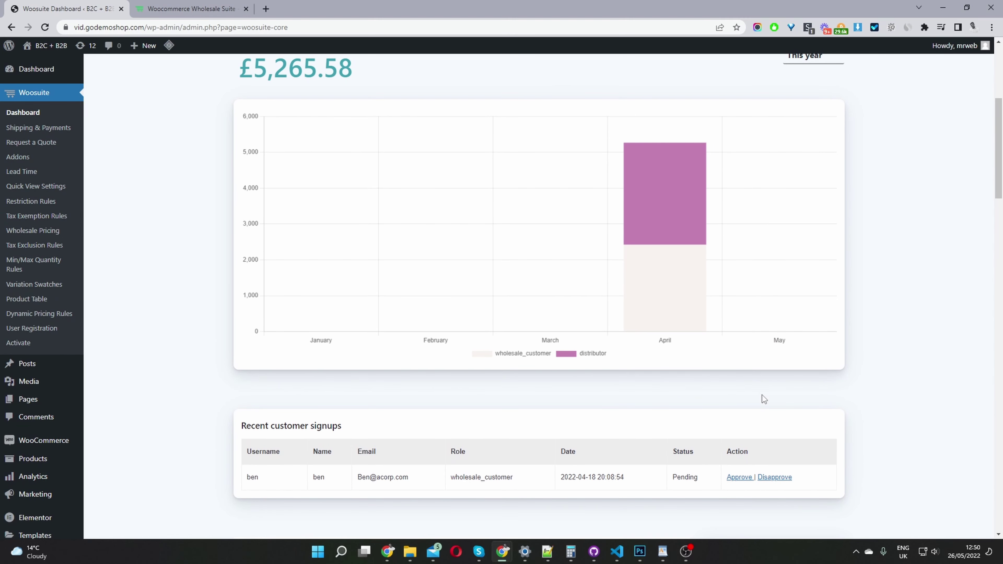
scroll(761, 395, "up", 3)
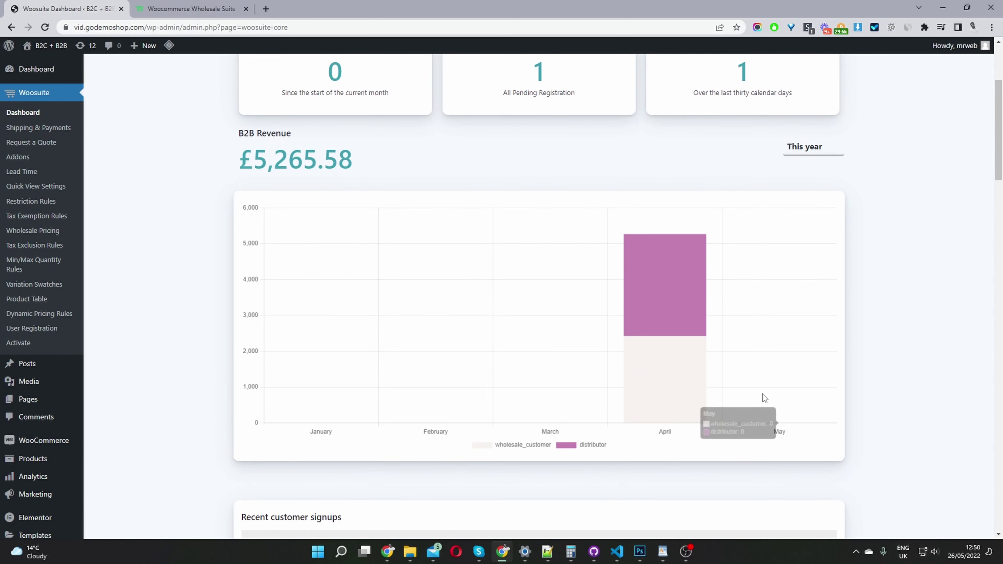
scroll(763, 394, "up", 3)
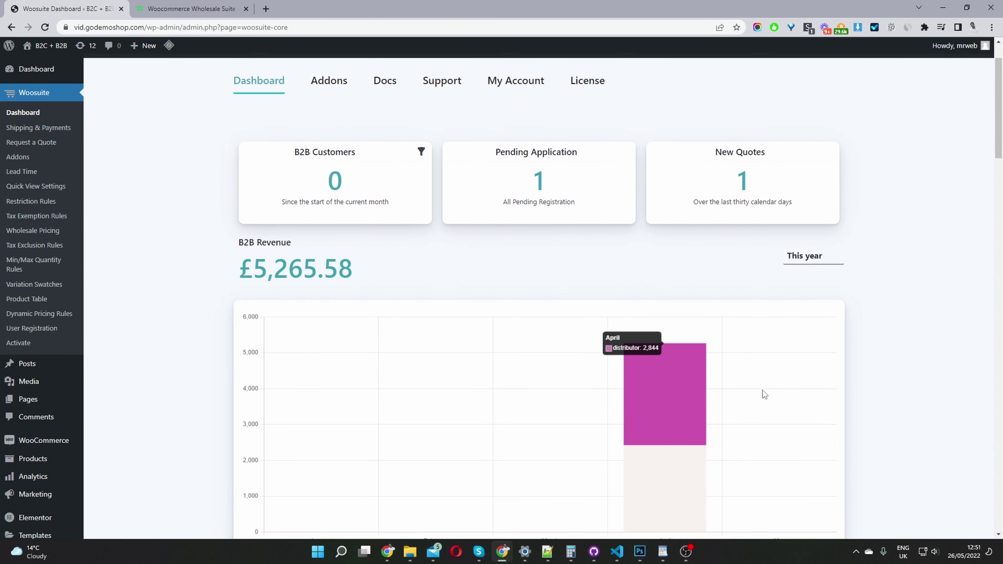
scroll(427, 147, "up", 2)
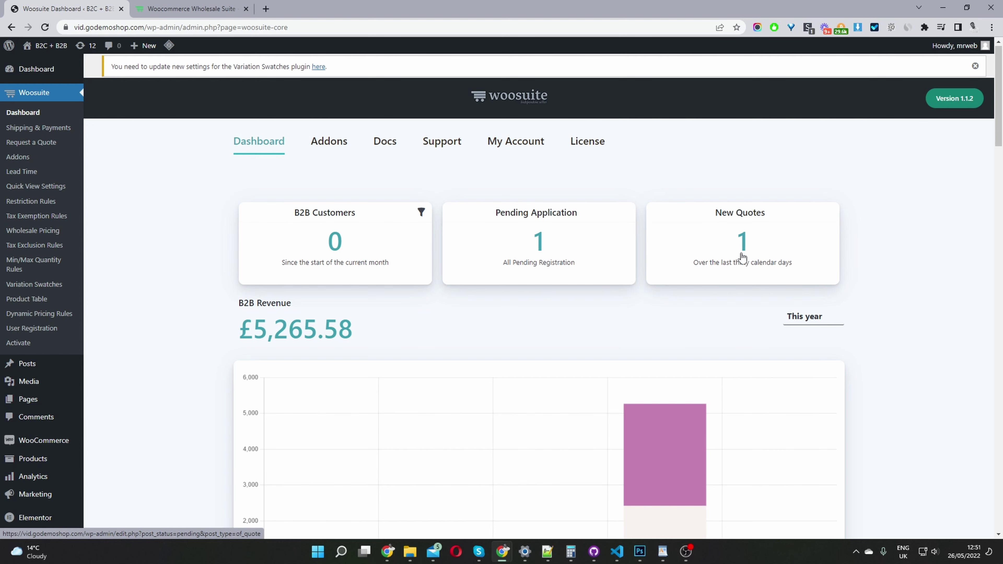
scroll(735, 253, "down", 3)
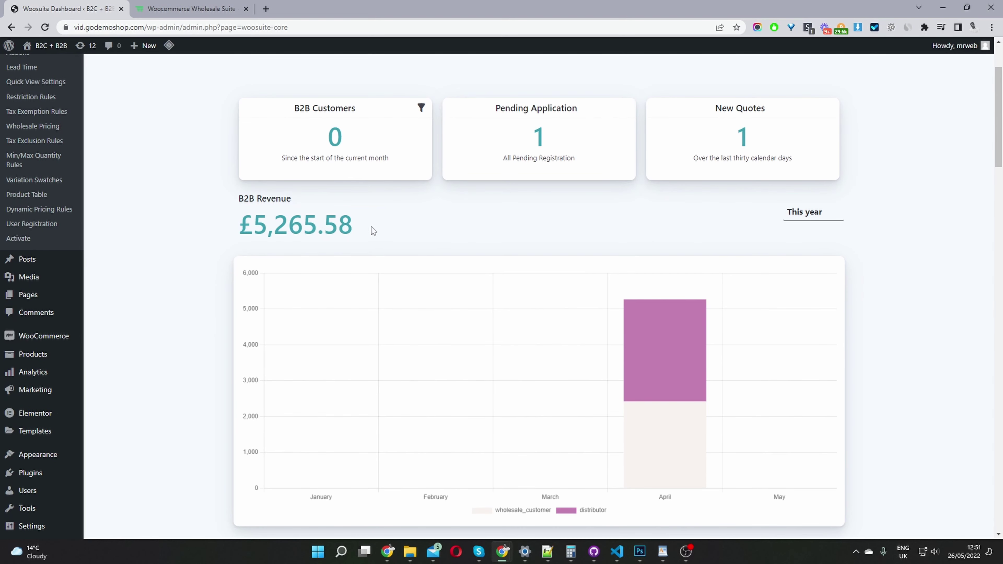
left_click_drag(359, 228, 324, 228)
scroll(546, 332, "down", 1)
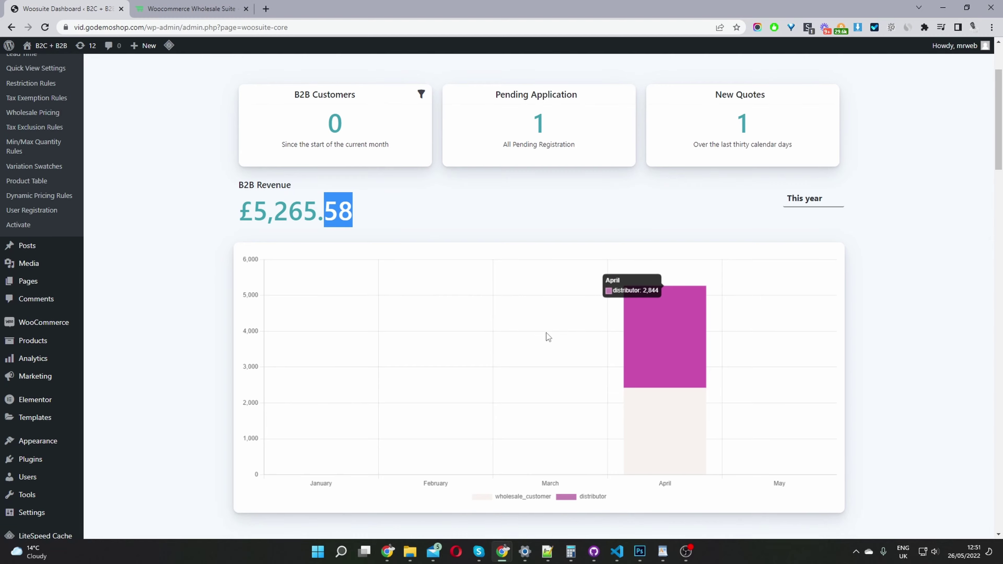
scroll(407, 115, "up", 1)
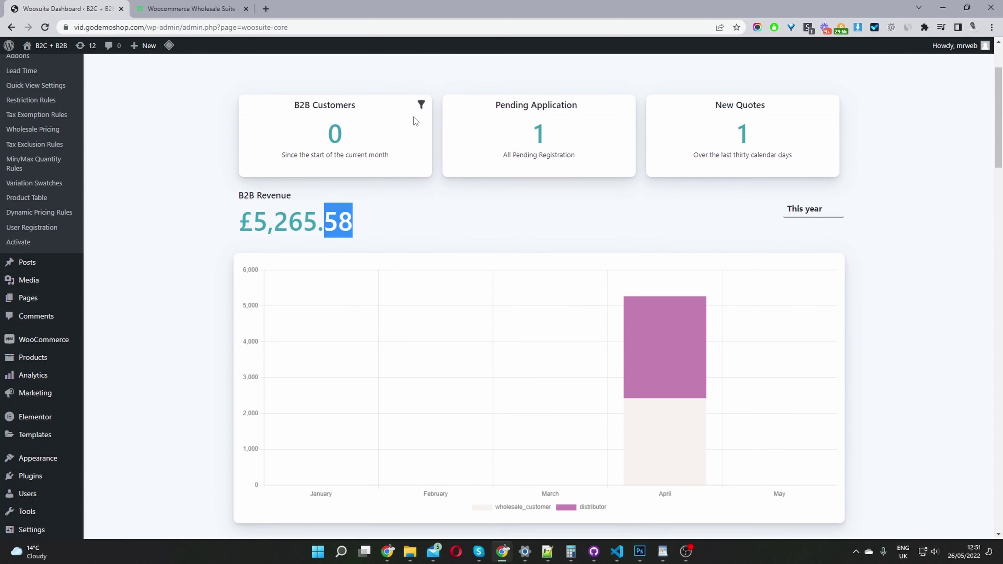
left_click(421, 104)
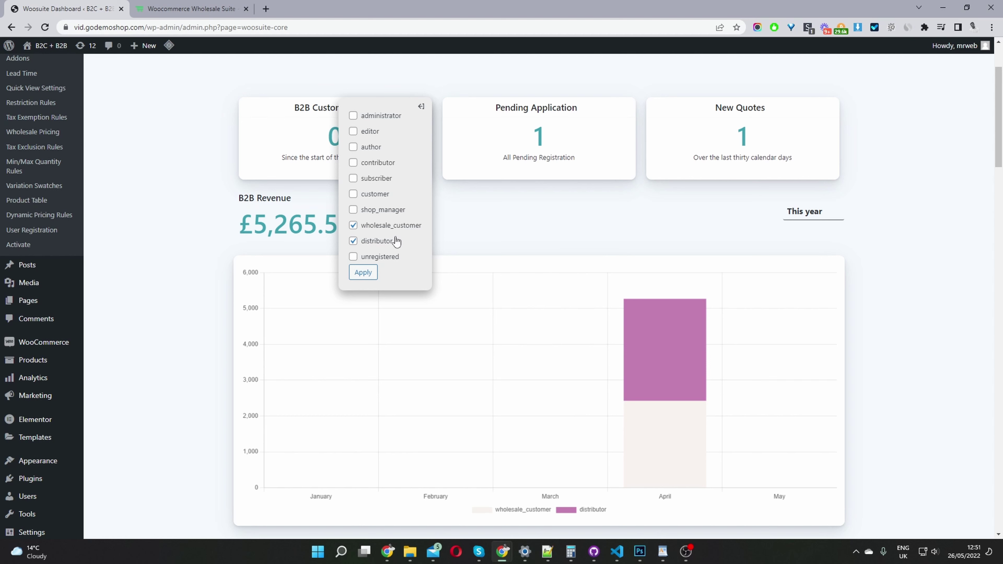
scroll(499, 233, "down", 6)
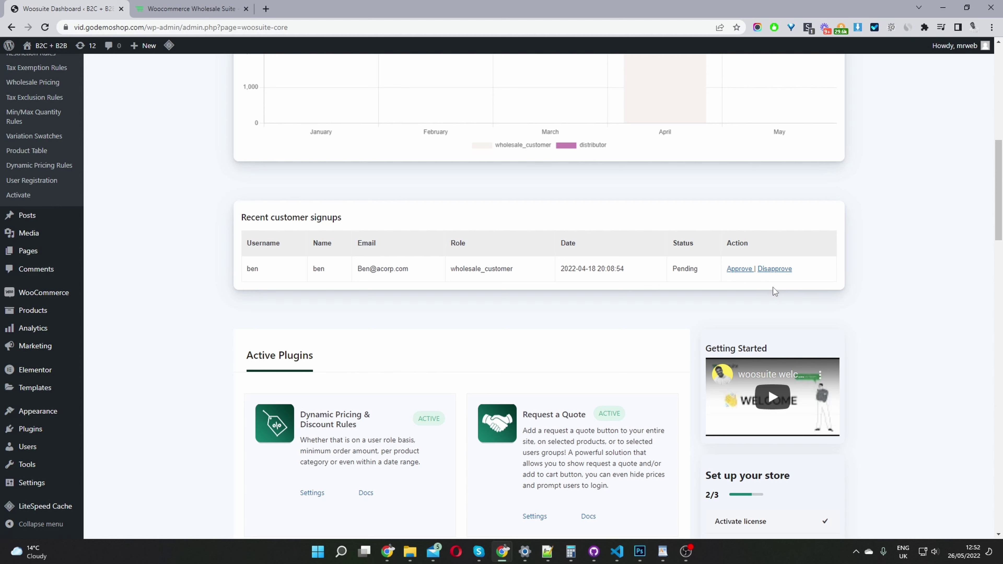
scroll(492, 247, "up", 12)
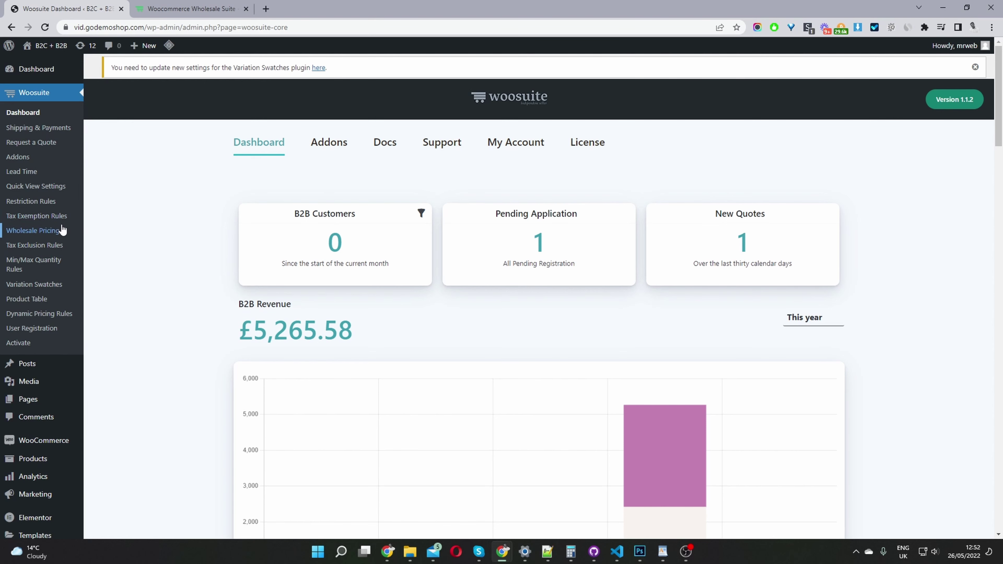
Turn on 'Show the Wholesale price only' in Wholesale Pricing and open the store in a new tab
left_click(53, 230)
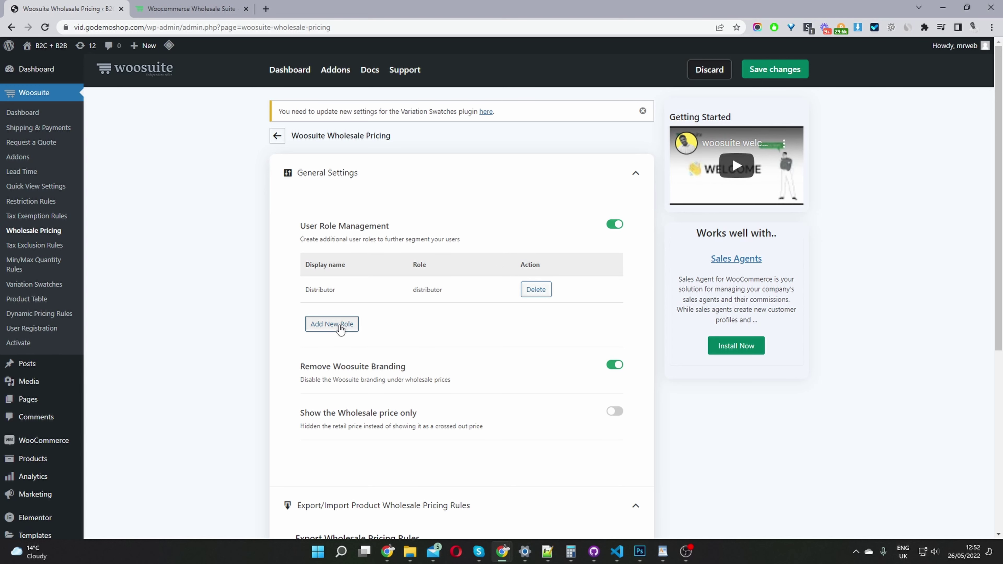
scroll(395, 336, "down", 3)
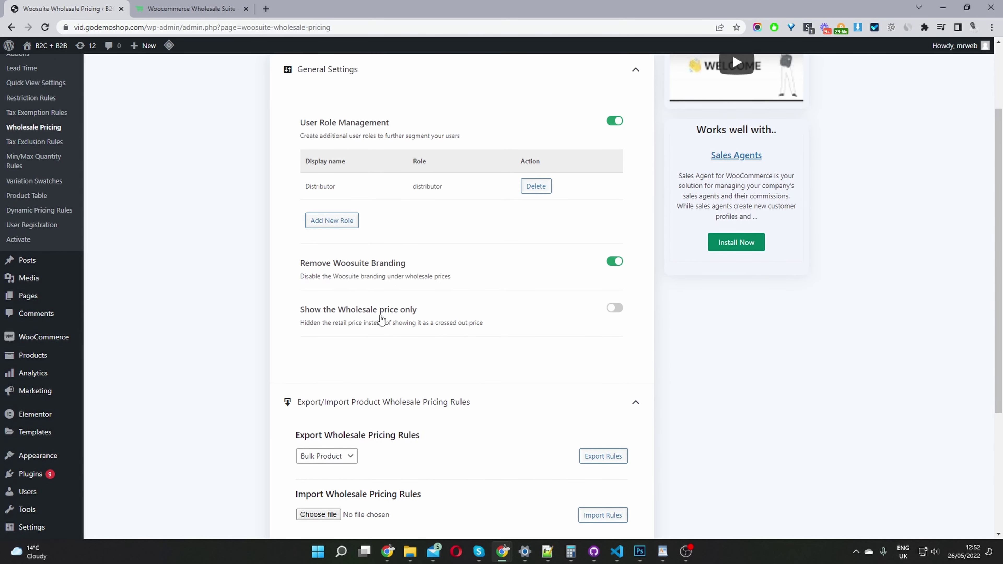
left_click(612, 318)
scroll(553, 322, "down", 2)
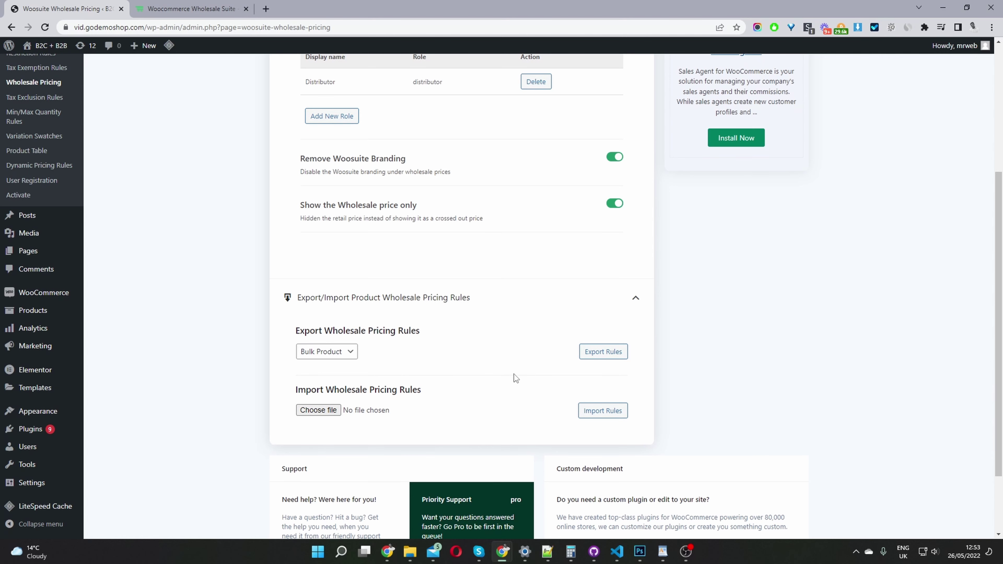
scroll(515, 375, "up", 5)
middle_click(51, 66)
left_click(186, 9)
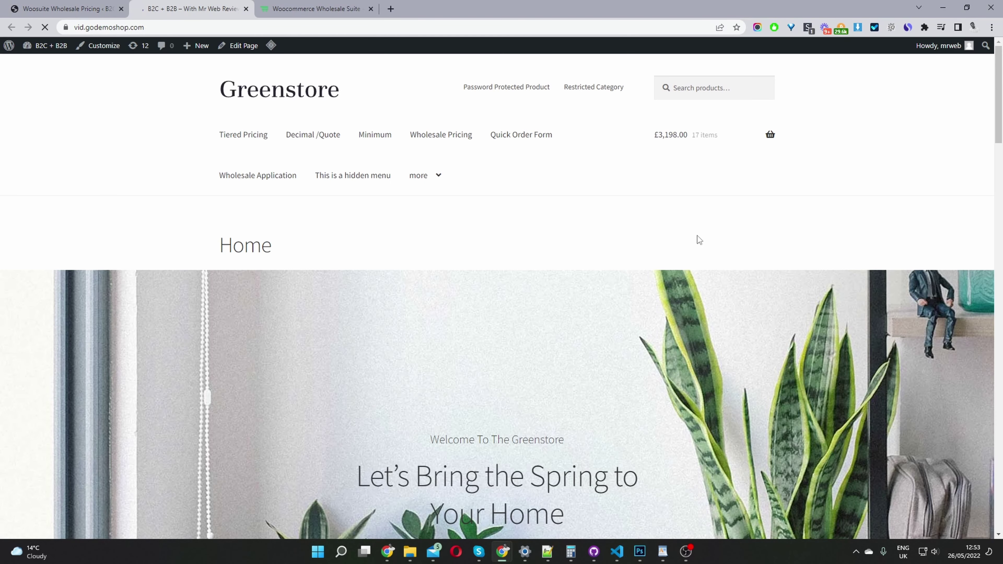
middle_click(240, 136)
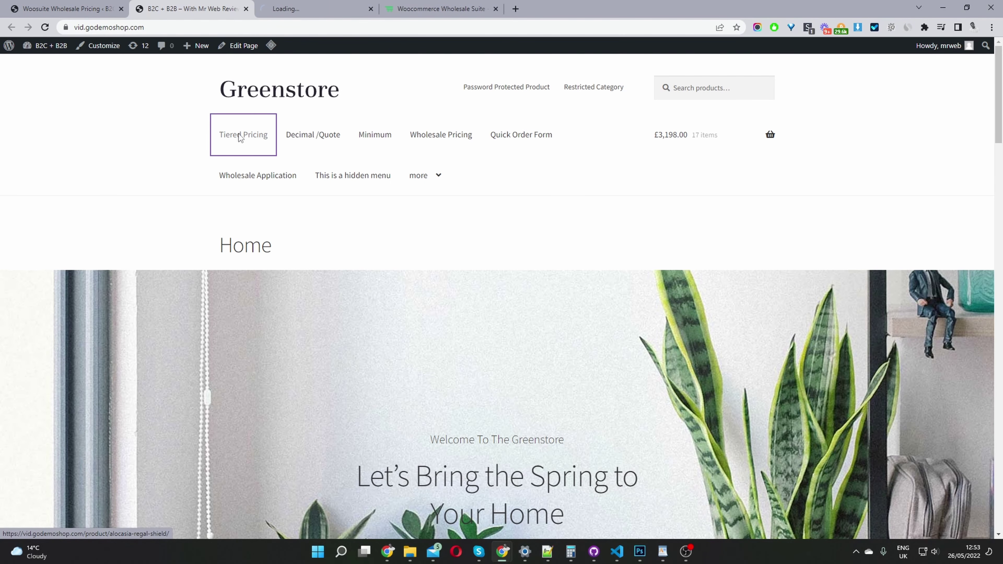
left_click(316, 8)
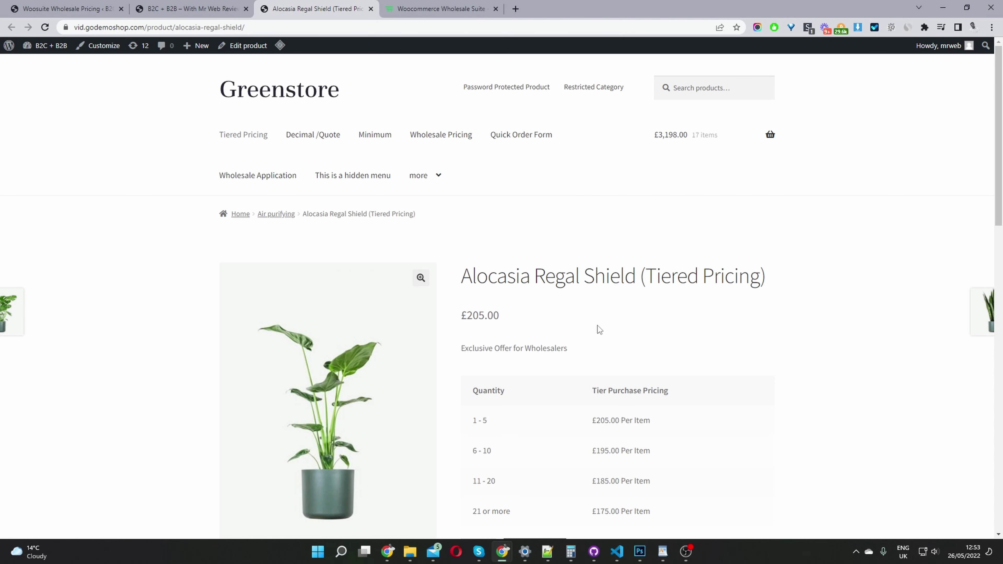
scroll(600, 332, "down", 3)
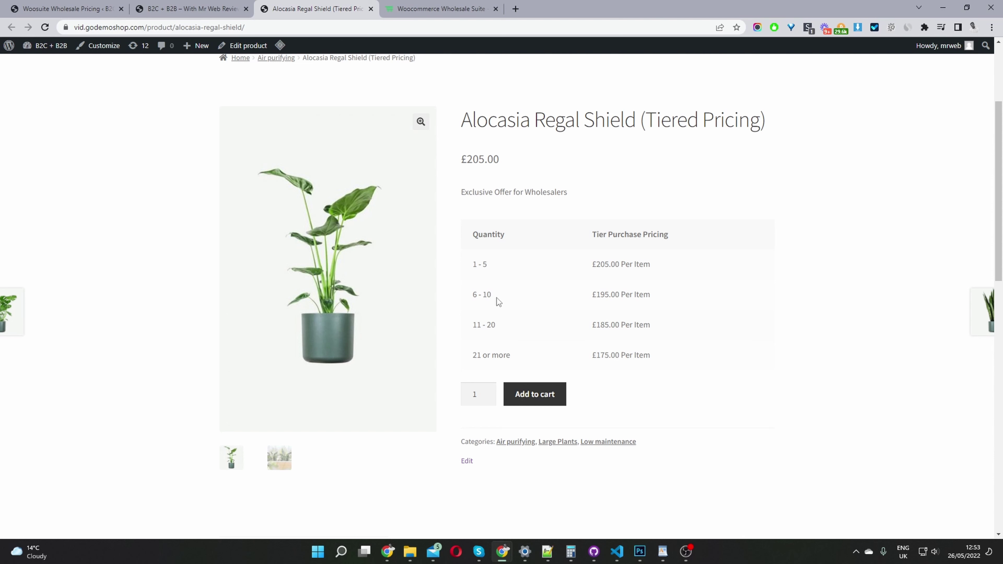
left_click_drag(490, 264, 472, 264)
left_click_drag(591, 264, 667, 265)
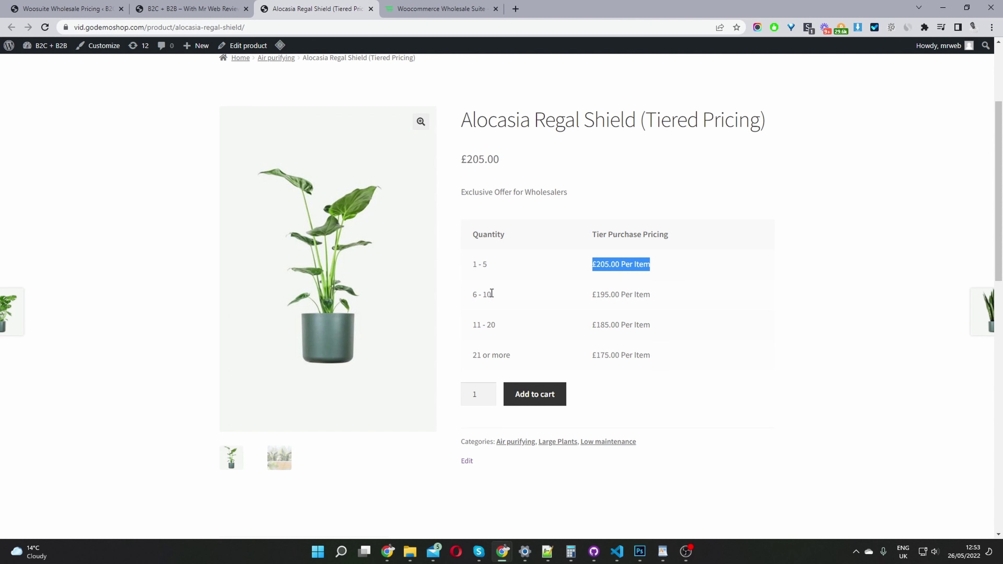
left_click_drag(492, 294, 467, 295)
left_click_drag(596, 294, 677, 296)
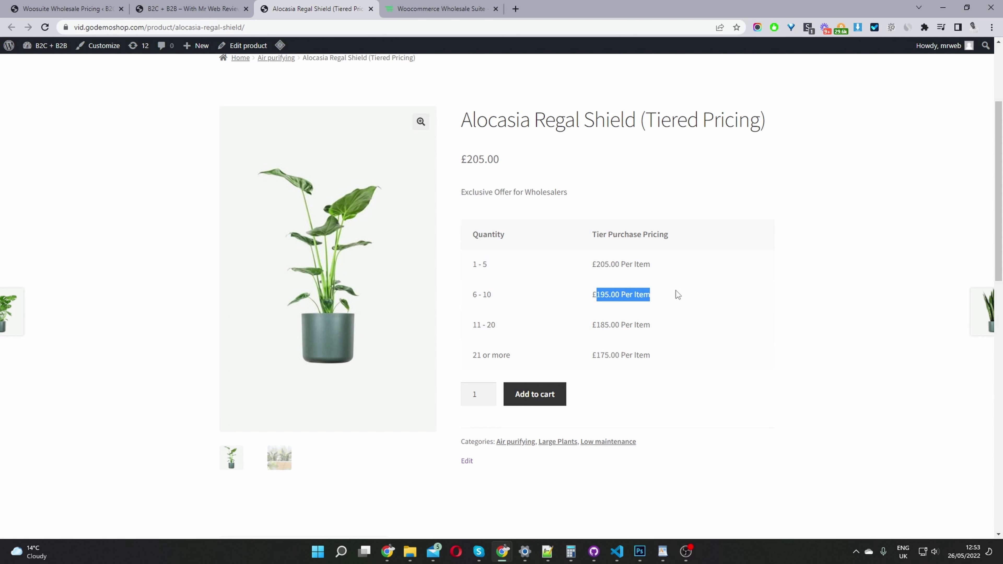
left_click_drag(492, 294, 475, 297)
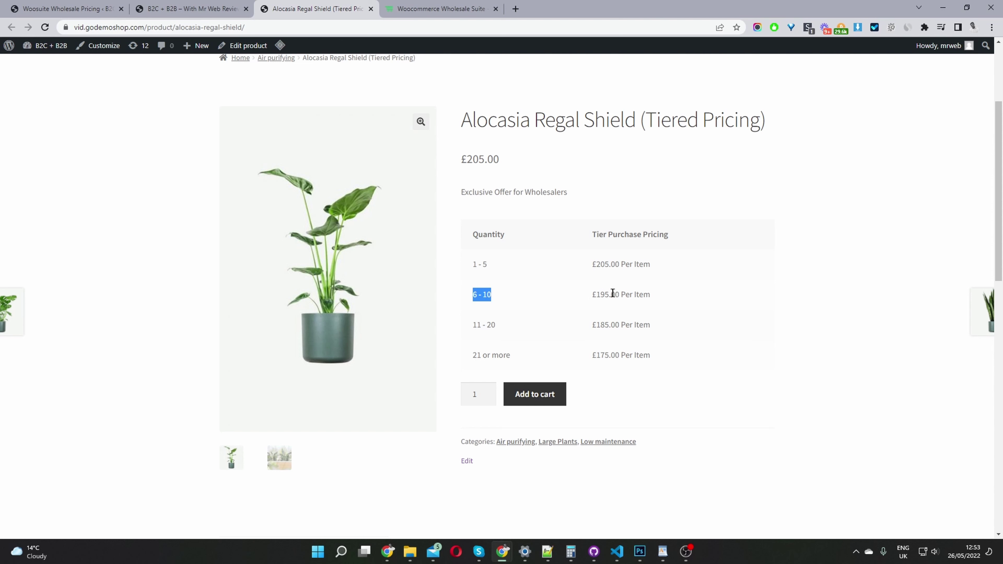
left_click_drag(600, 294, 638, 294)
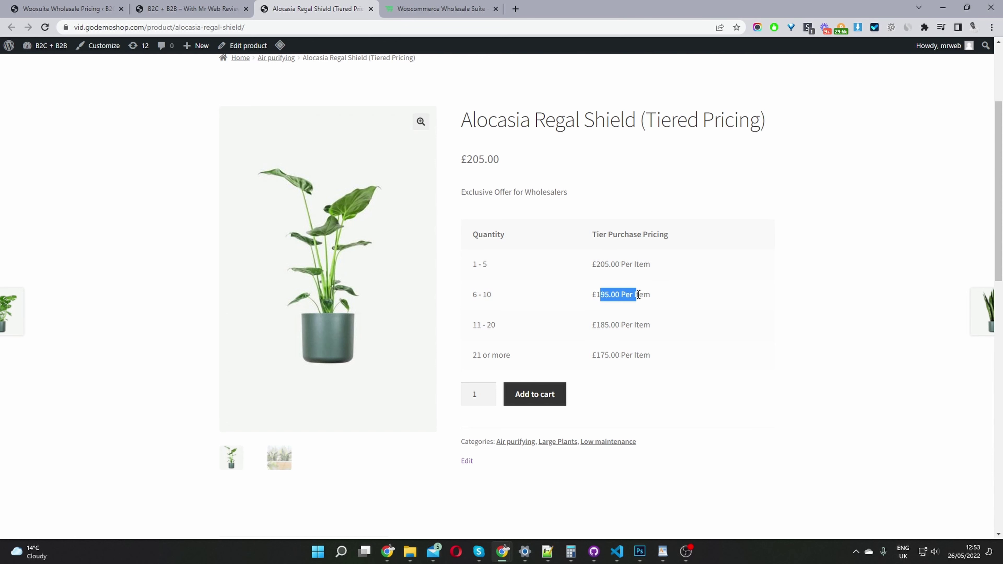
Open the Quick Order Form from the site menu's 'more' list in a background tab
scroll(638, 295, "up", 4)
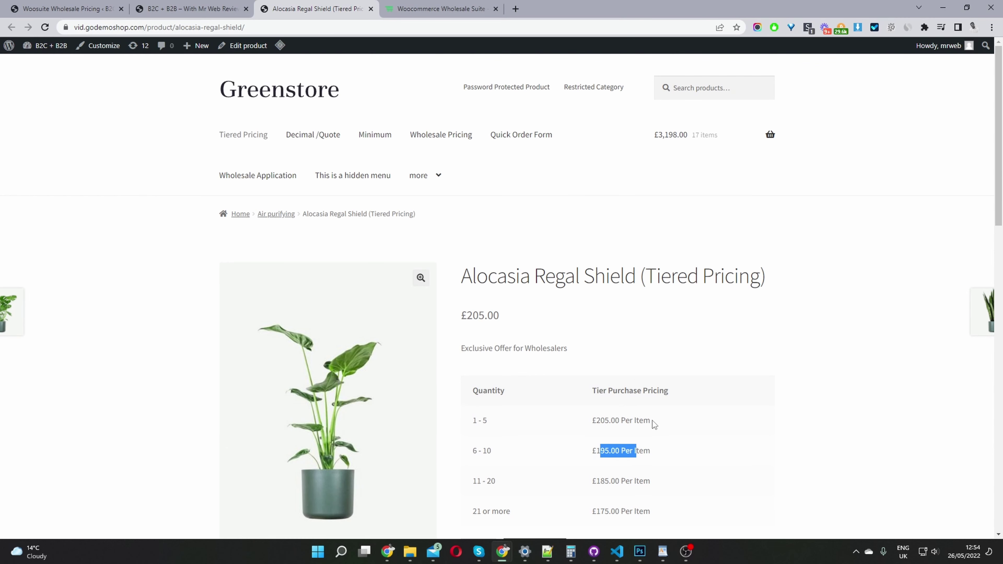
scroll(651, 418, "down", 3)
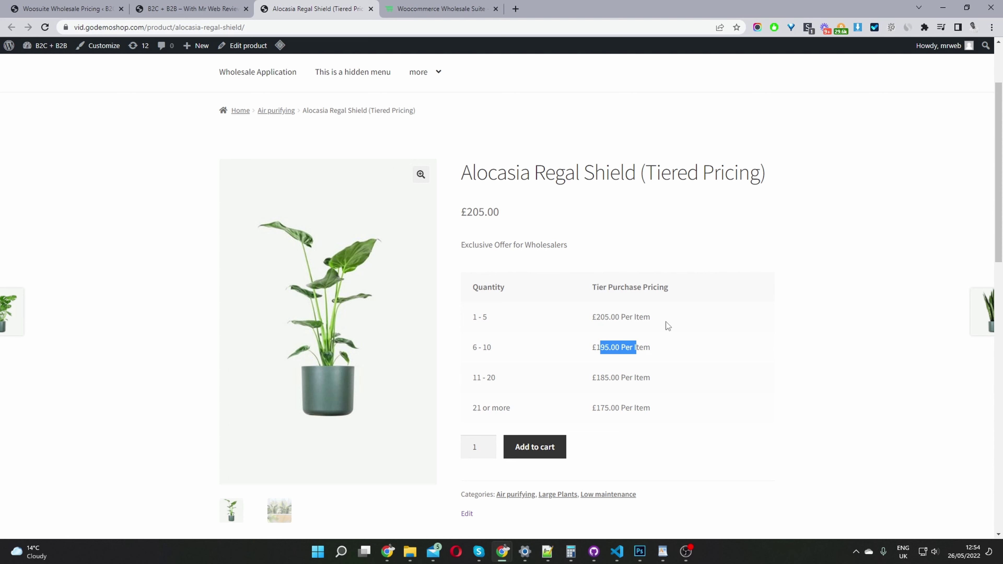
scroll(666, 321, "up", 3)
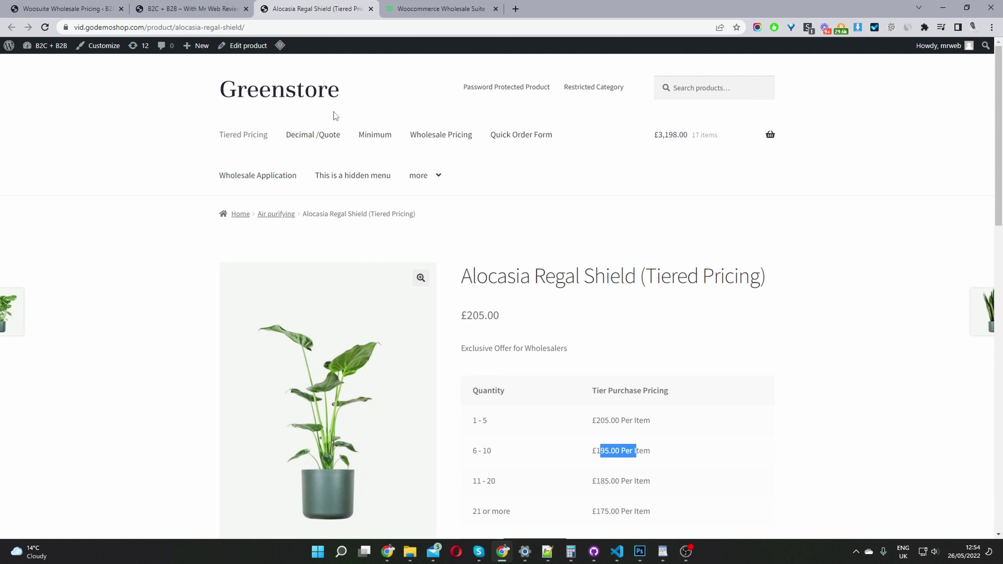
mouse_move(444, 171)
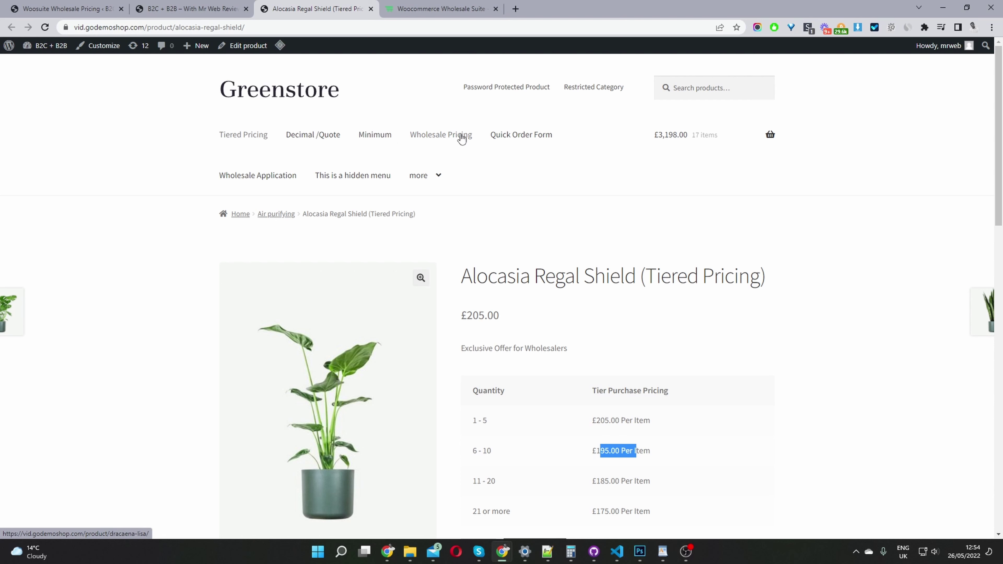
middle_click(525, 134)
Switch to the Quick Order Form and browse its 14 products and 17-item cart
left_click(424, 9)
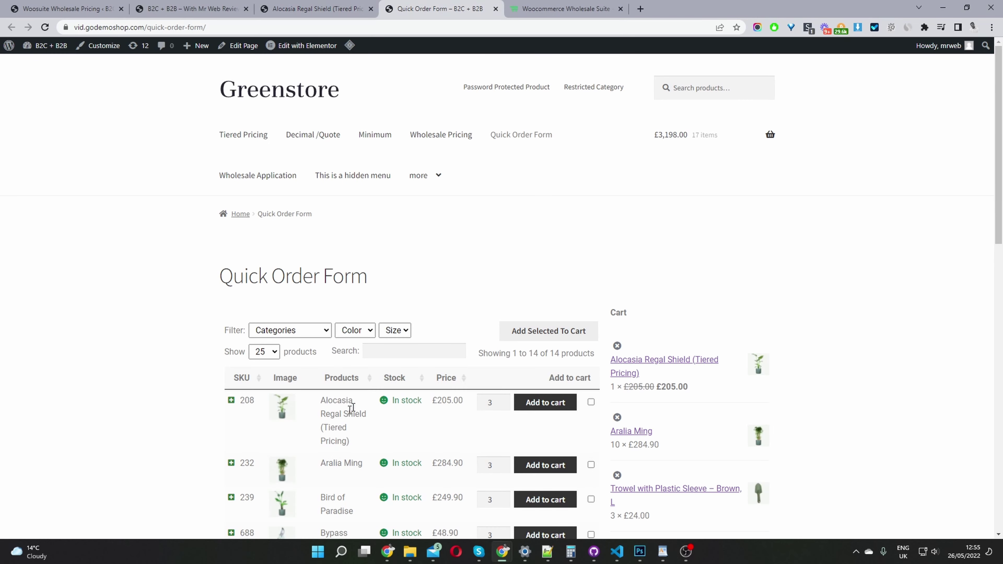
scroll(429, 400, "down", 3)
scroll(587, 239, "down", 1)
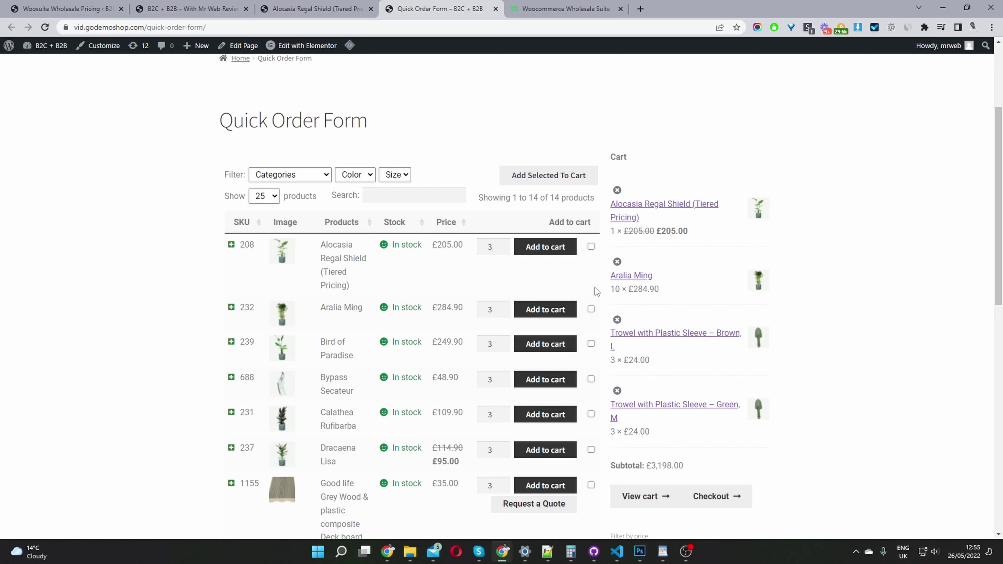
scroll(589, 292, "up", 4)
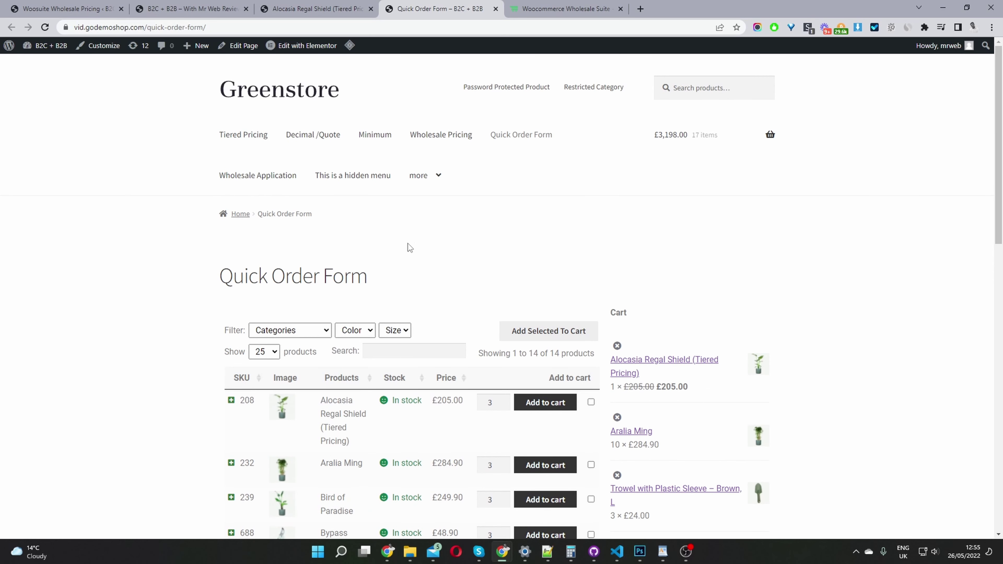
Open the Wholesale Application page and look through its name, company, country and address fields
left_click(231, 178)
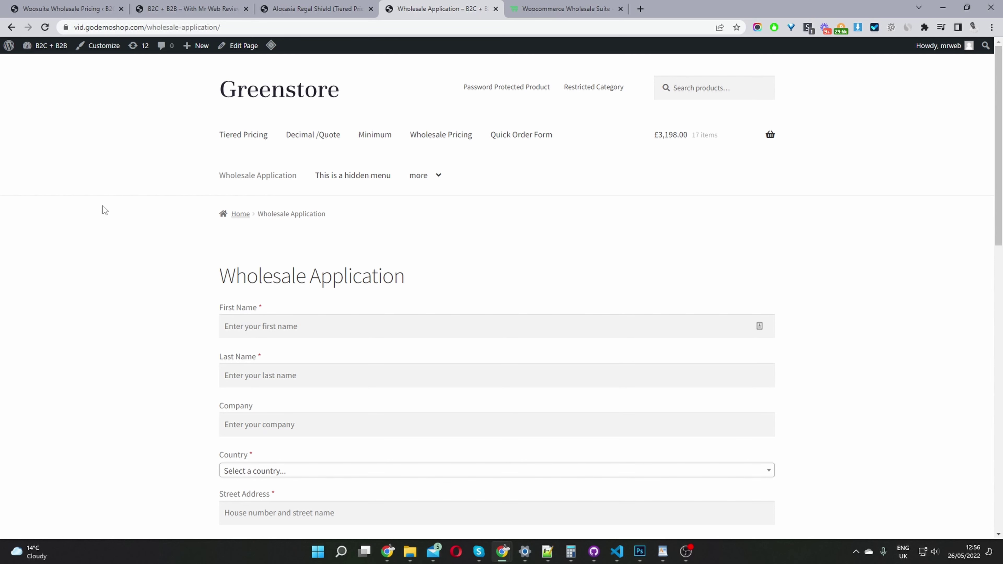
scroll(379, 331, "down", 8)
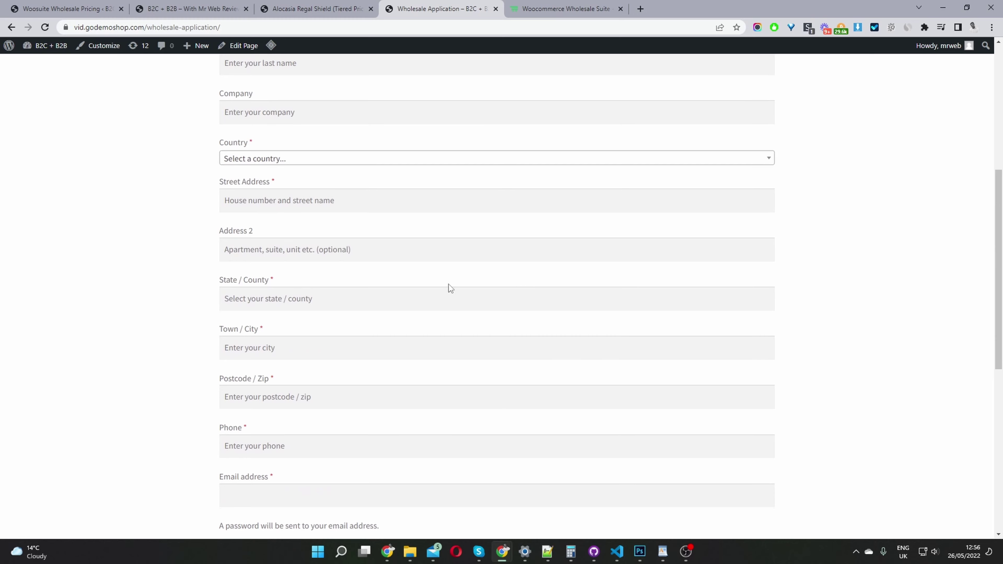
scroll(421, 313, "down", 2)
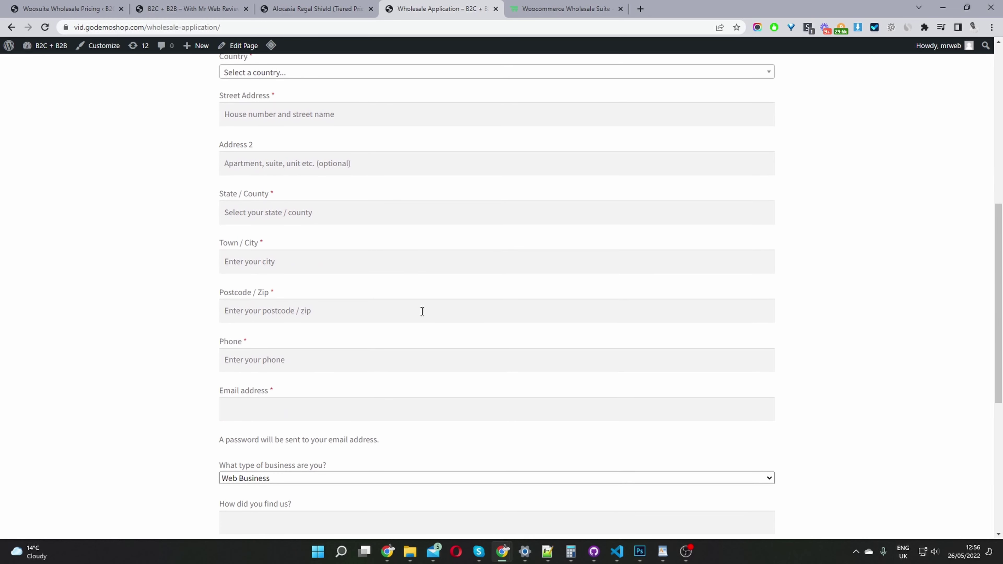
scroll(422, 311, "down", 1)
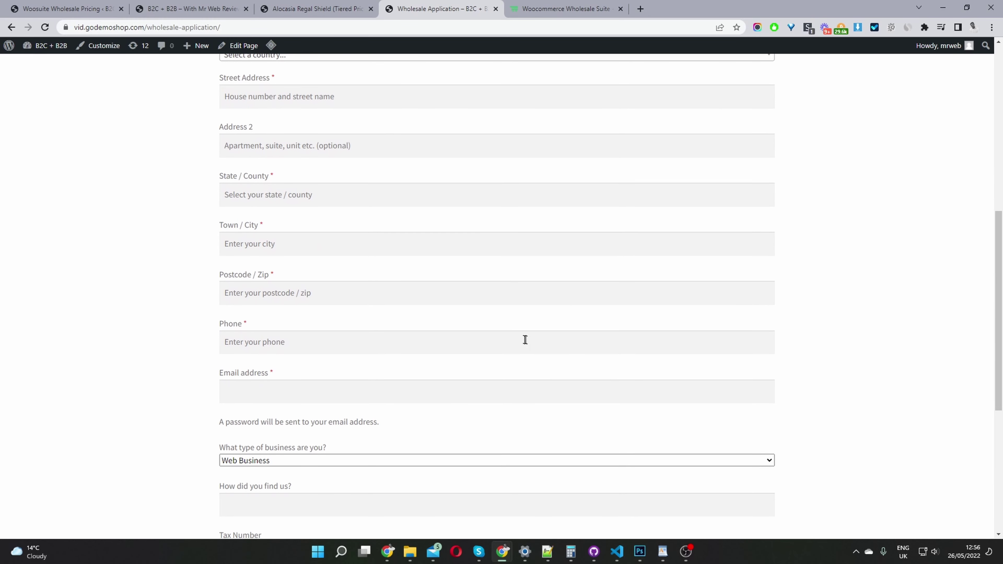
scroll(406, 342, "down", 4)
scroll(395, 355, "down", 1)
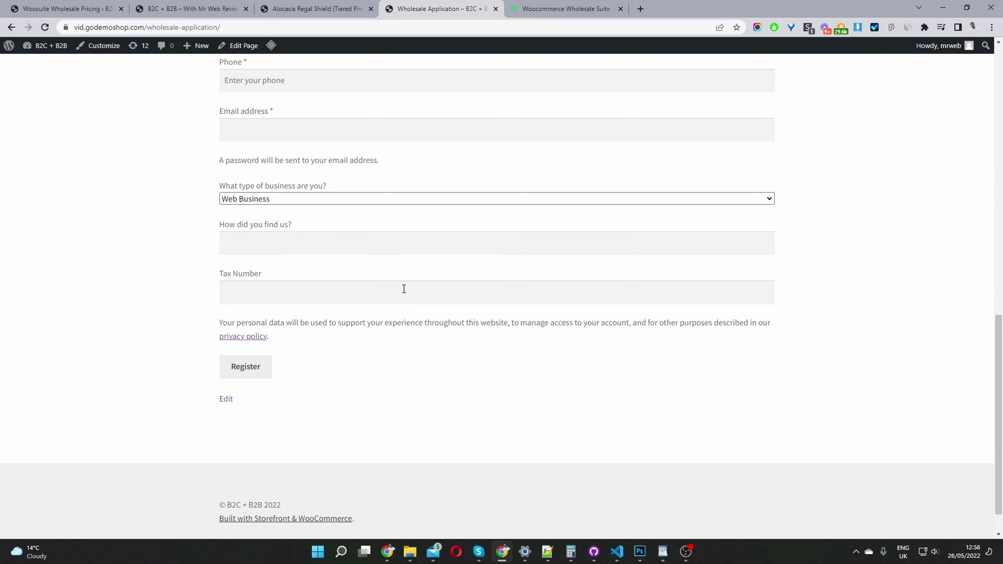
scroll(568, 308, "up", 6)
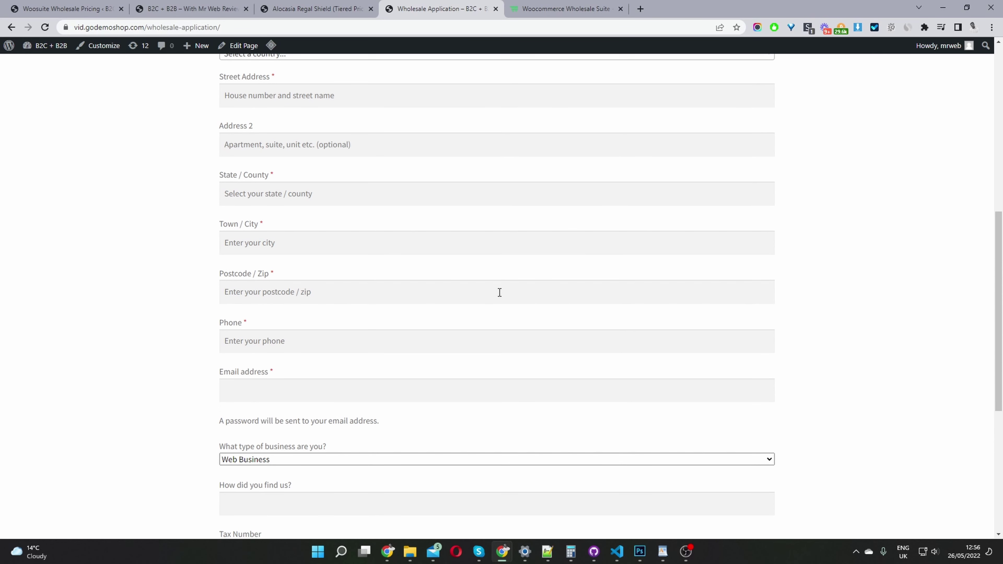
scroll(500, 292, "up", 5)
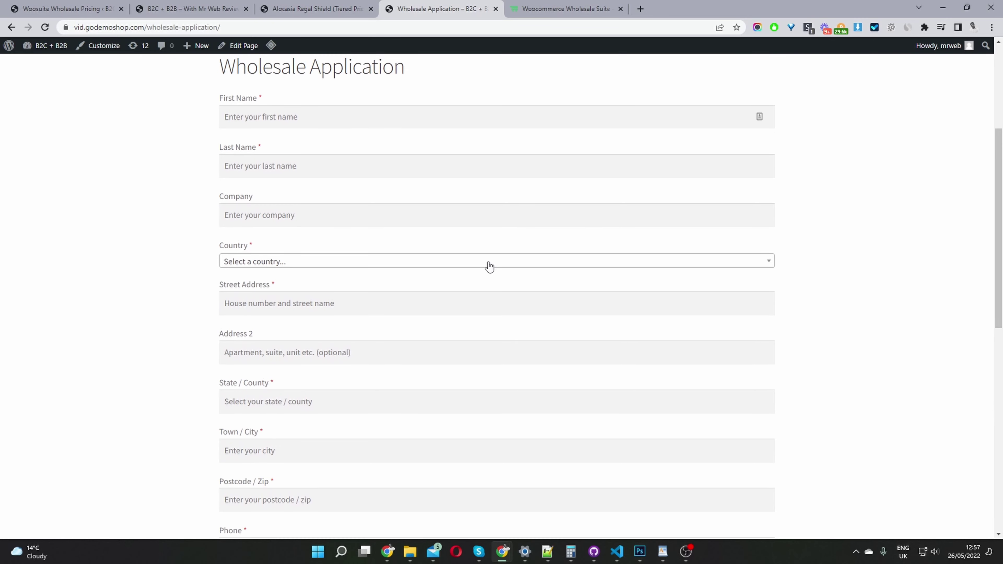
scroll(508, 256, "up", 1)
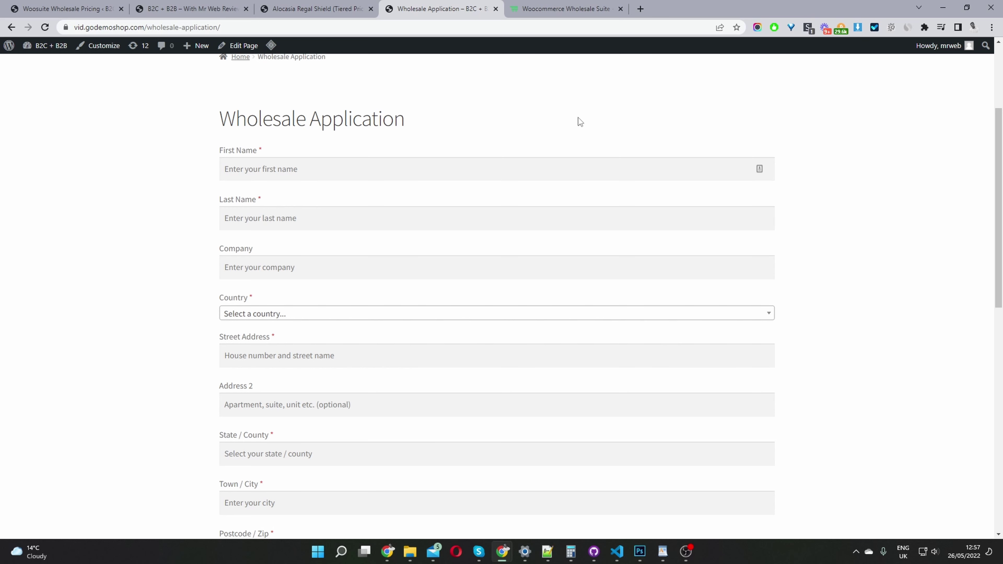
scroll(579, 121, "up", 3)
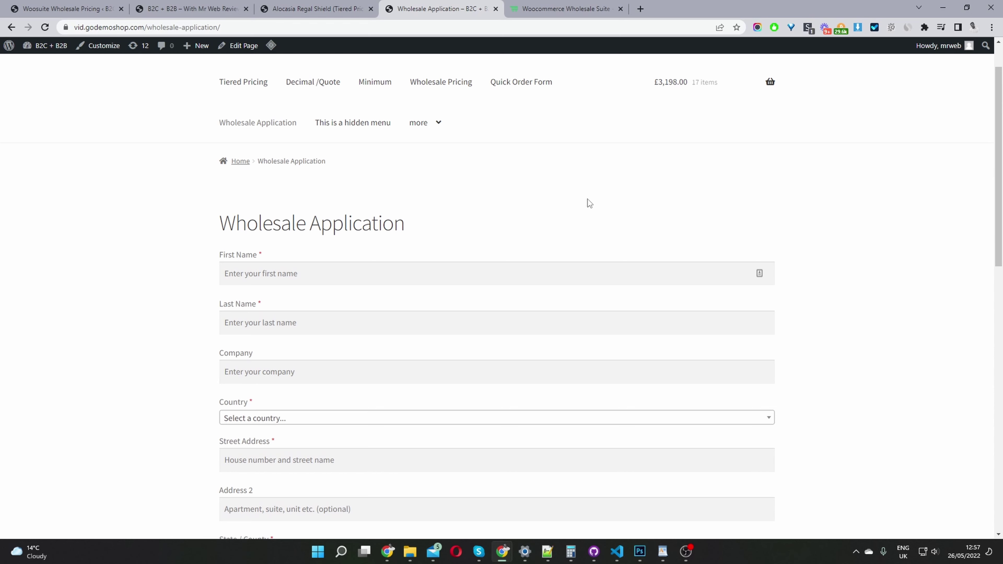
scroll(589, 203, "up", 1)
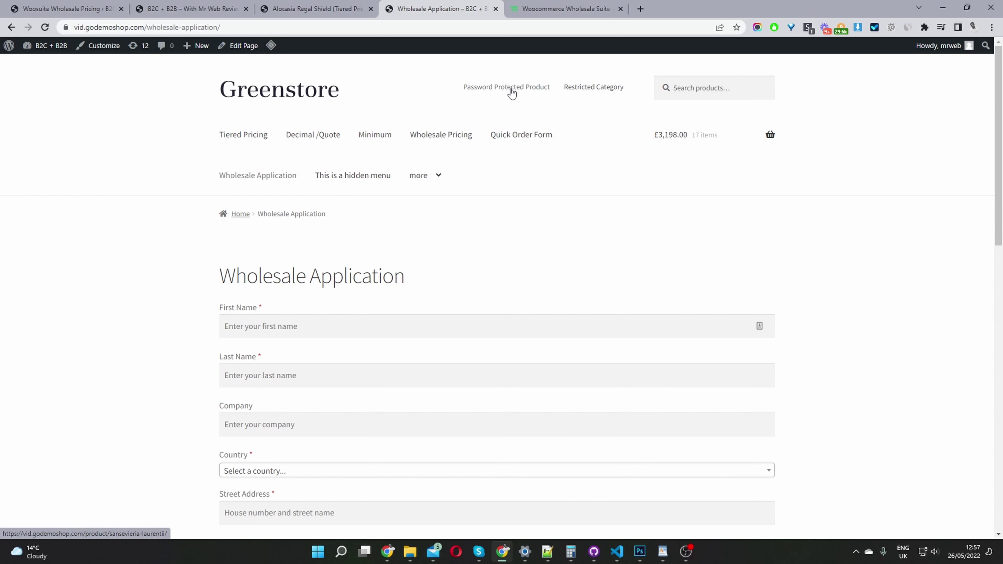
Open the password-protected Sansevieria Laurentii product page and select its password field
left_click(512, 91)
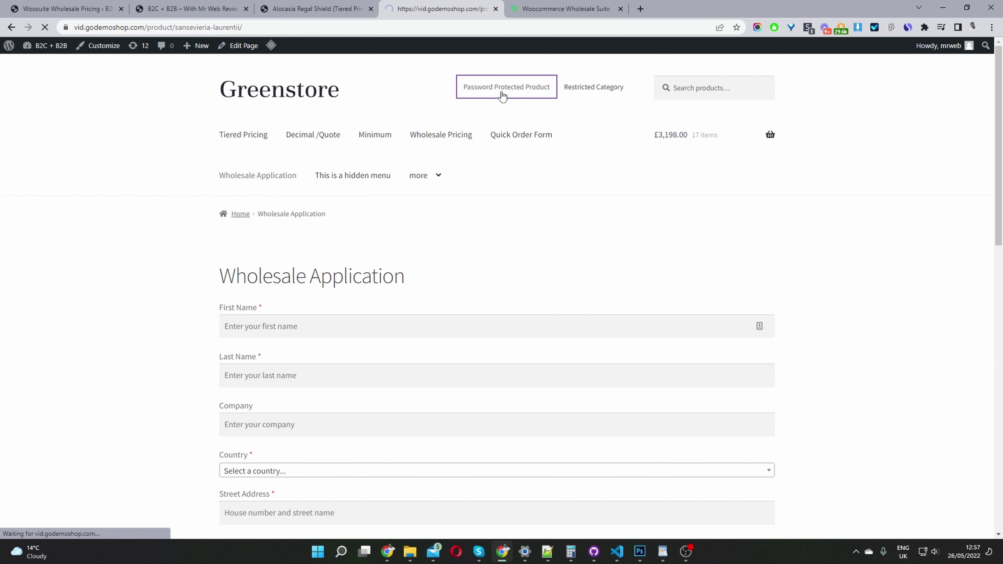
scroll(506, 284, "down", 1)
left_click(488, 295)
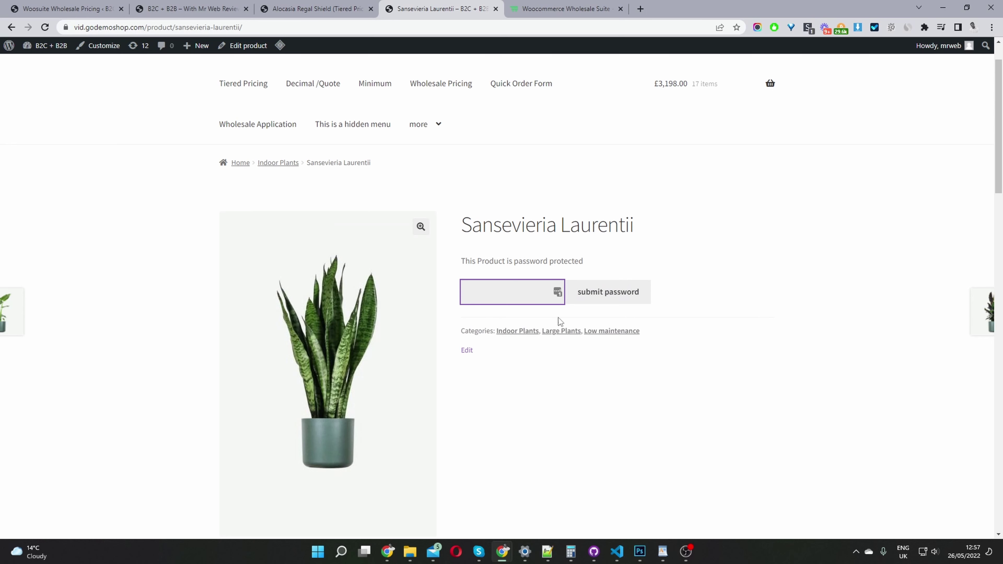
scroll(527, 351, "down", 6)
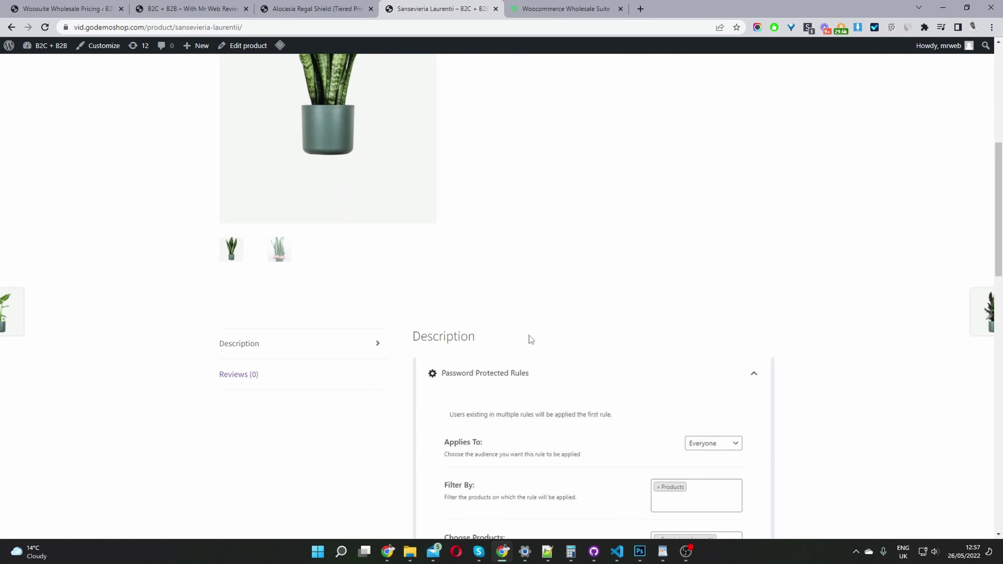
scroll(528, 335, "up", 4)
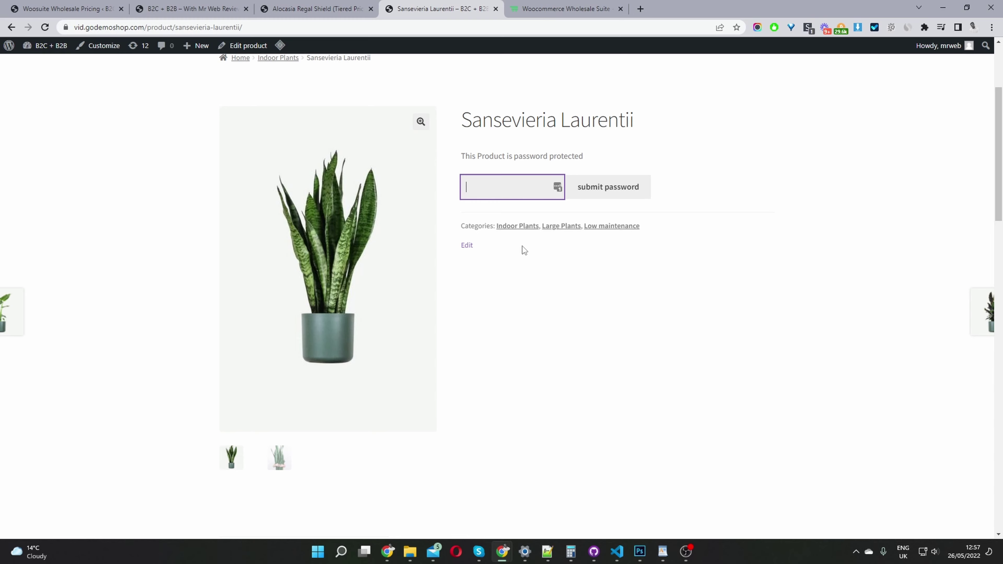
scroll(522, 246, "up", 3)
scroll(474, 127, "up", 1)
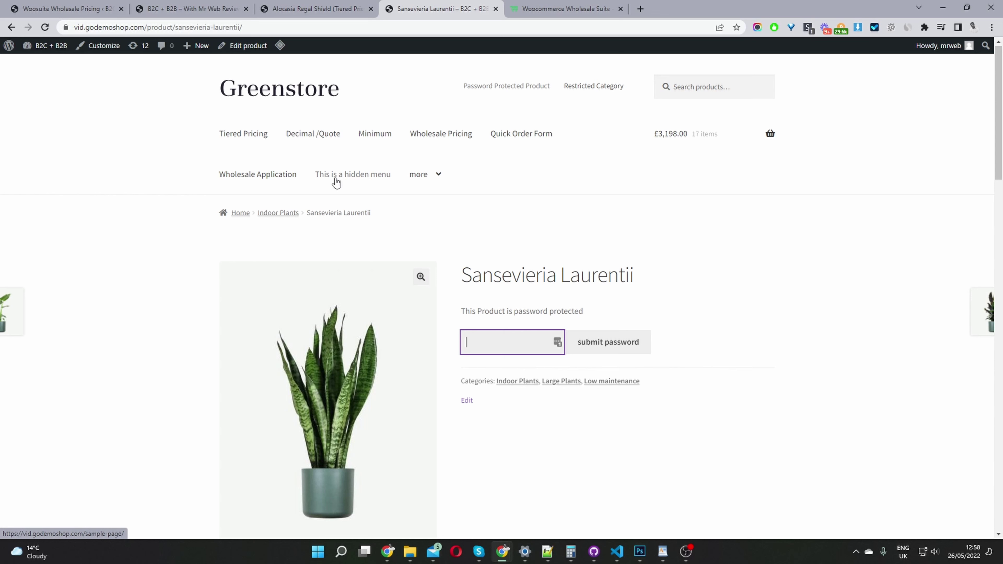
Load the product page's address in a private window as a logged-out visitor
left_click(190, 27)
key("ctrl+c")
key("ctrl+shift+n")
key("ctrl+v")
key("Return")
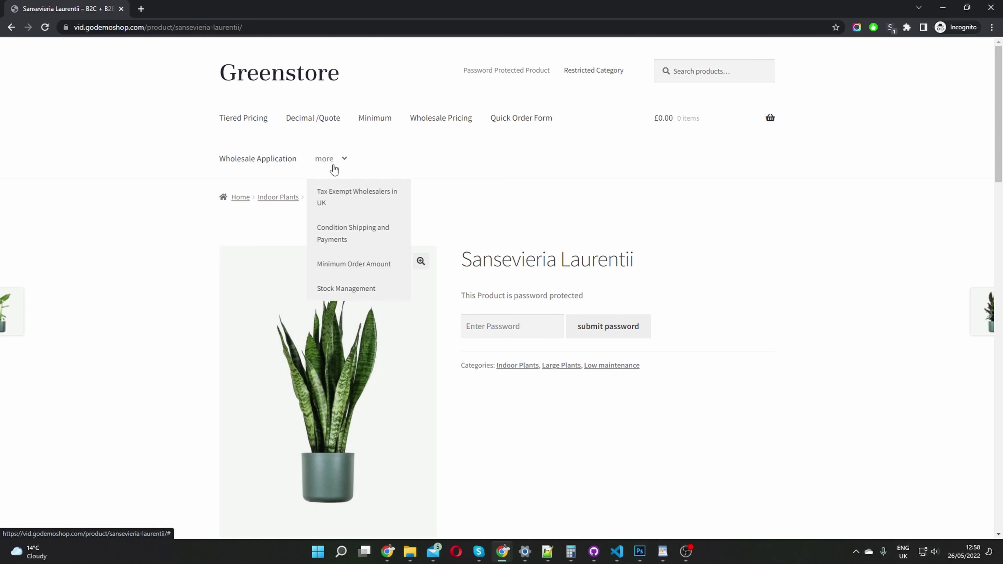
Resize the private window and browse the Restricted Category listing as a guest
left_click_drag(904, 8, 836, 312)
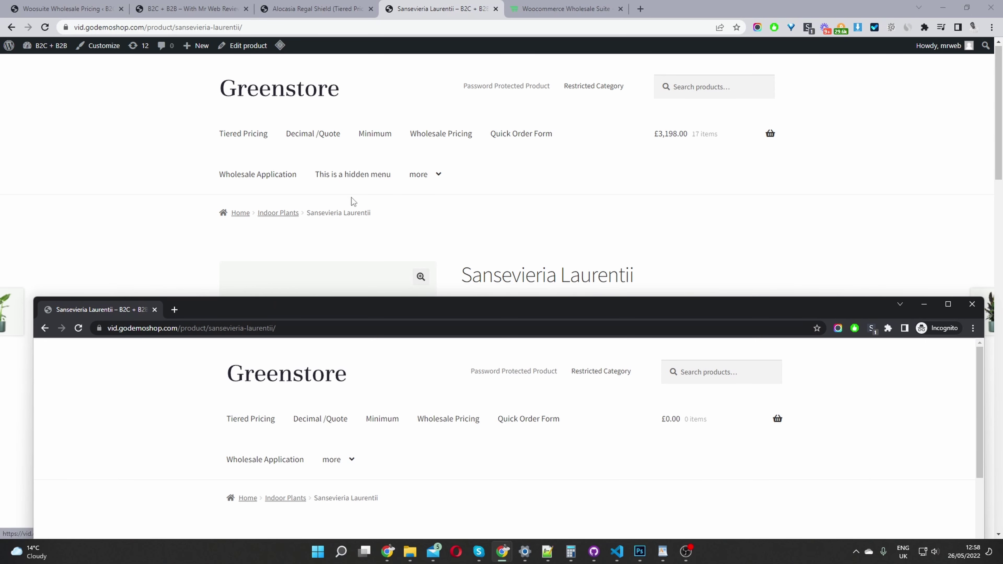
left_click_drag(749, 313, 752, 119)
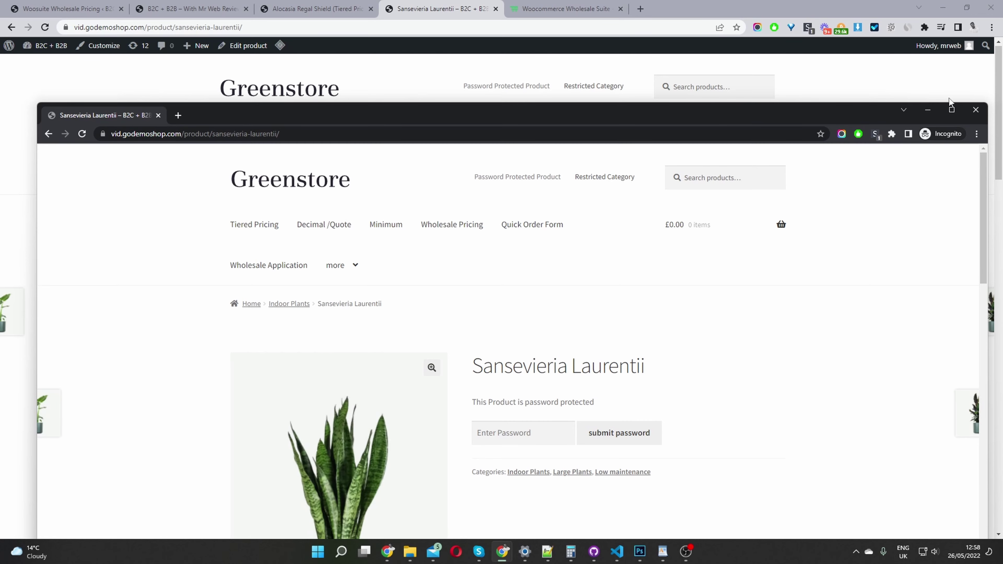
left_click(952, 109)
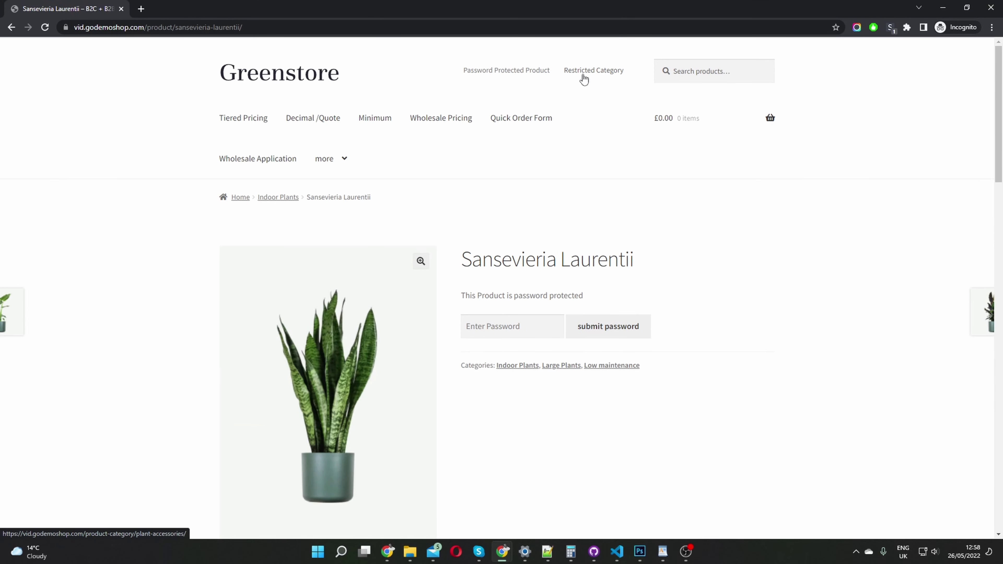
left_click(584, 77)
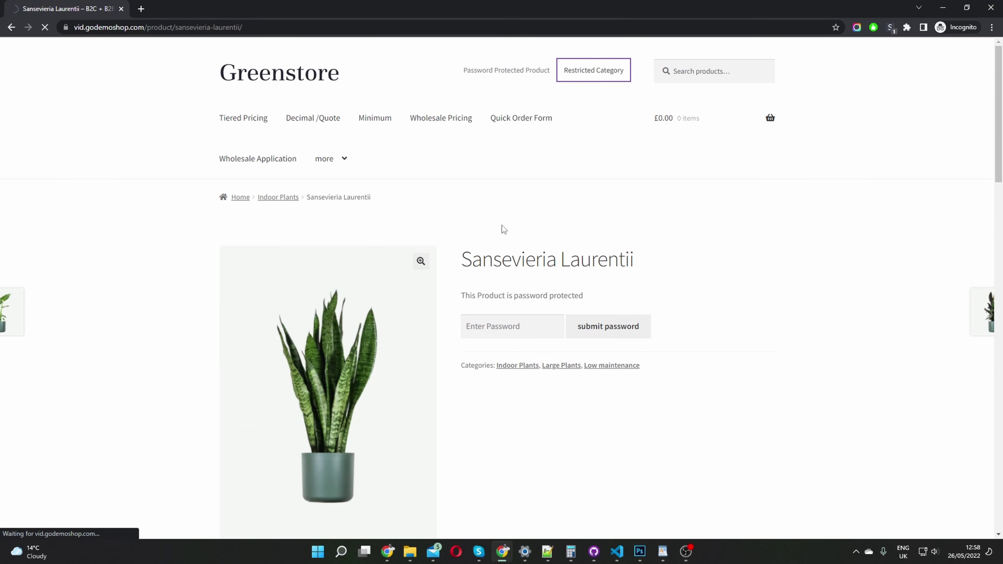
scroll(502, 343, "down", 5)
scroll(502, 342, "down", 4)
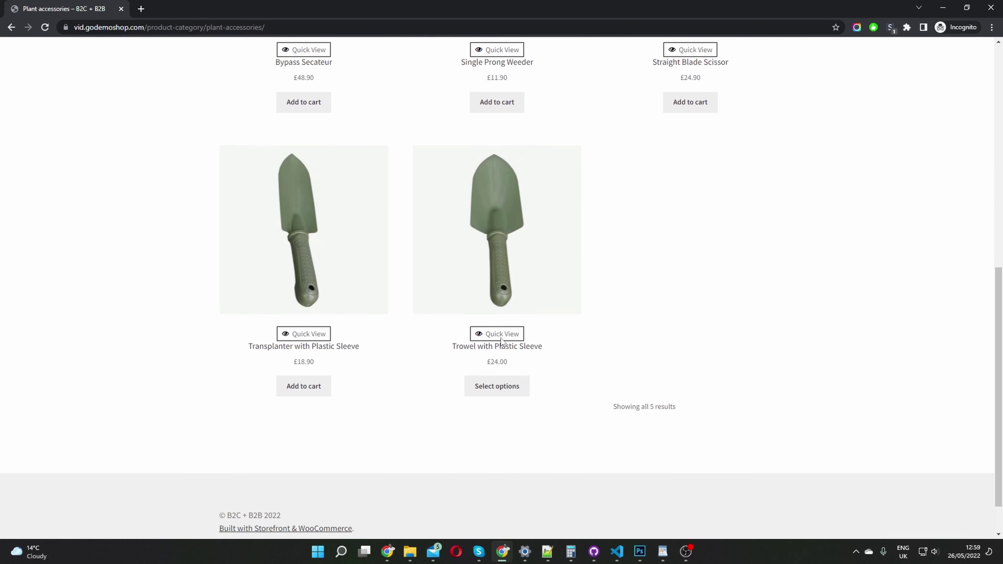
scroll(564, 268, "up", 5)
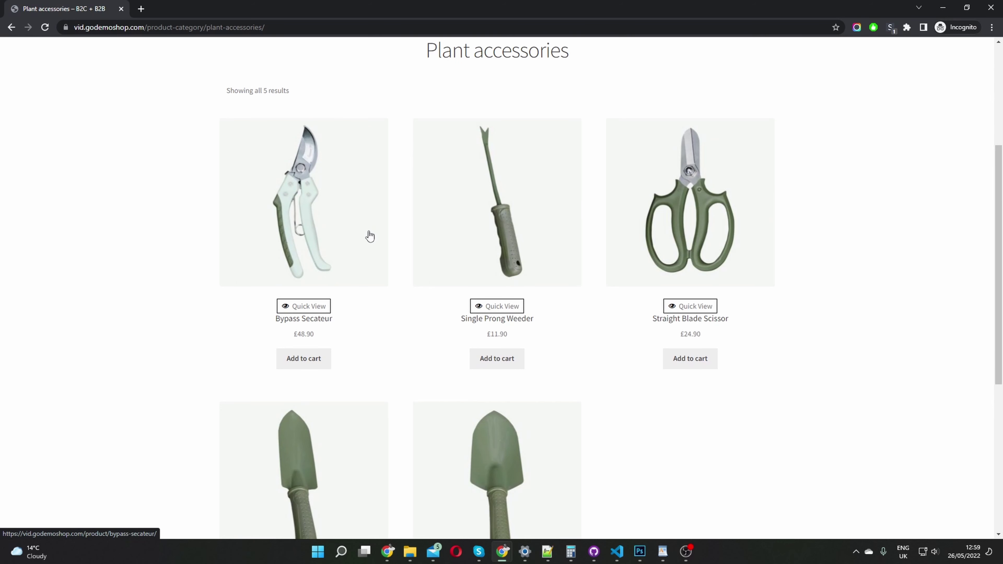
Go back to the Woosuite Wholesale Pricing tab in the logged-in window
key("alt+Tab")
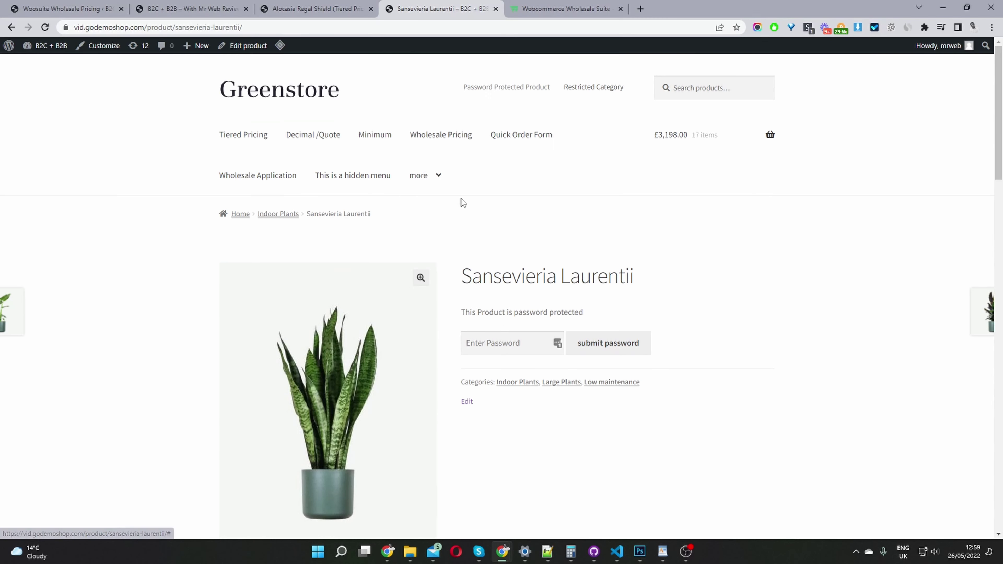
mouse_move(419, 177)
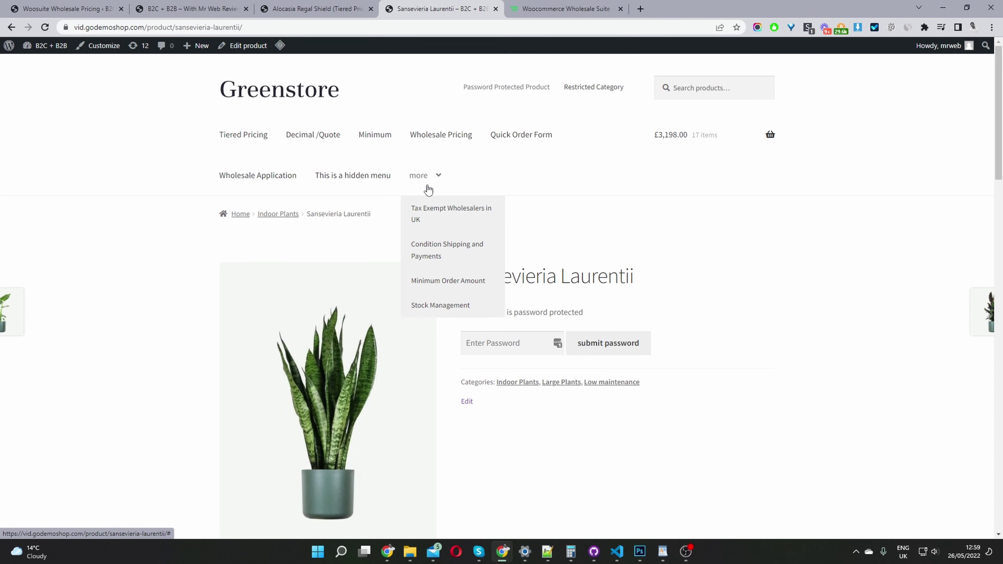
left_click(53, 9)
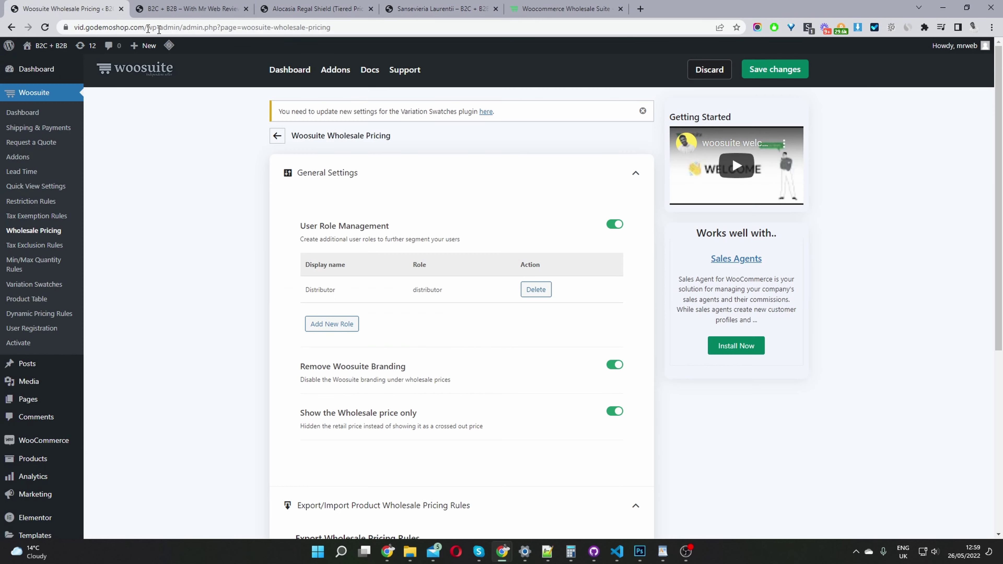
Open Tax Exemption Rules, dismiss the notice, and check the UK rule's User Roles condition types
left_click(39, 223)
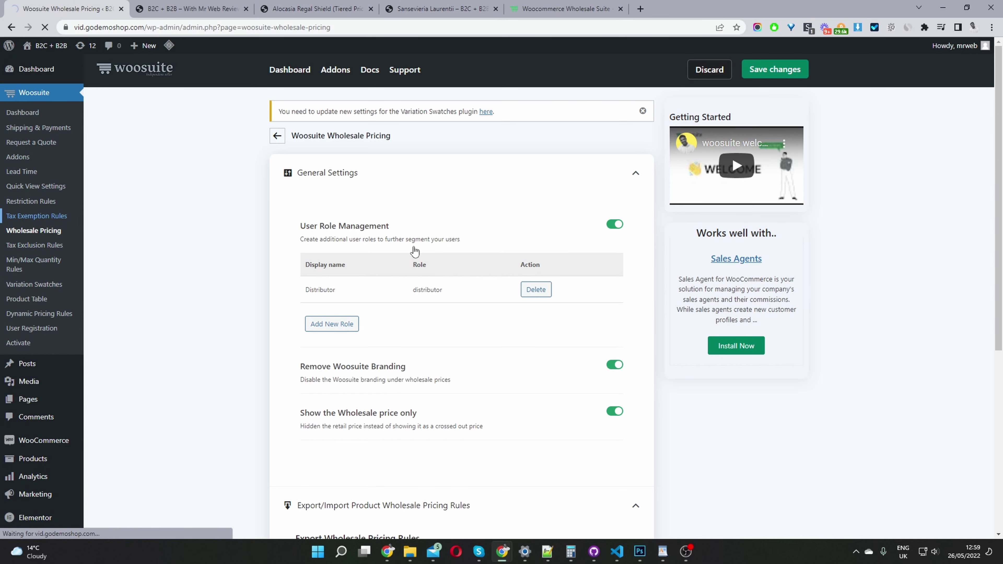
left_click(643, 169)
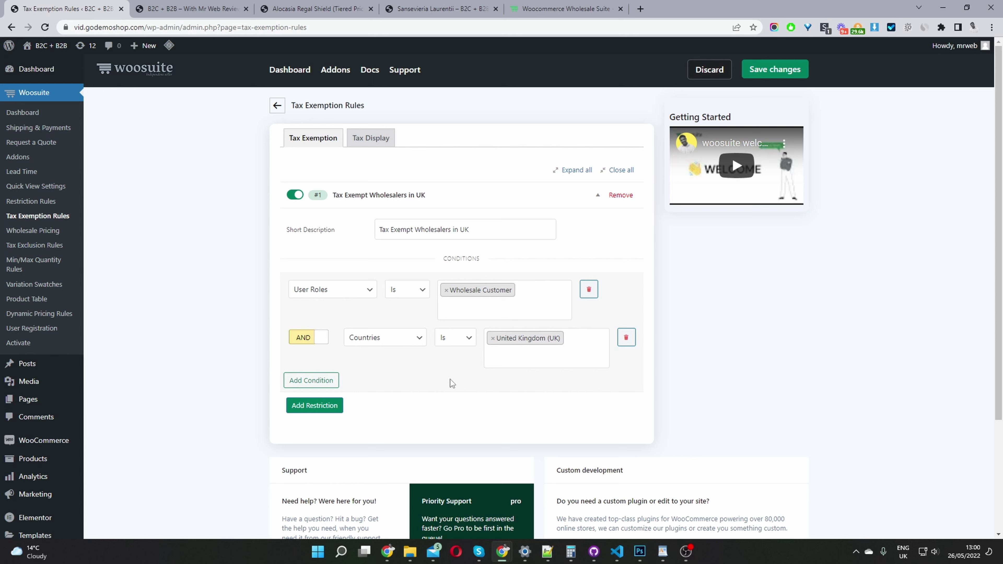
left_click(352, 294)
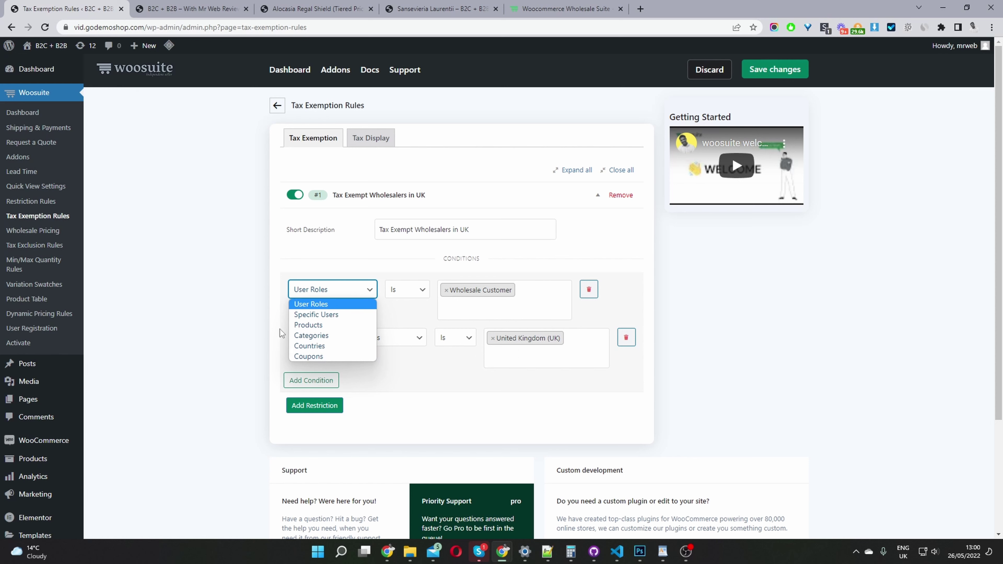
left_click(440, 392)
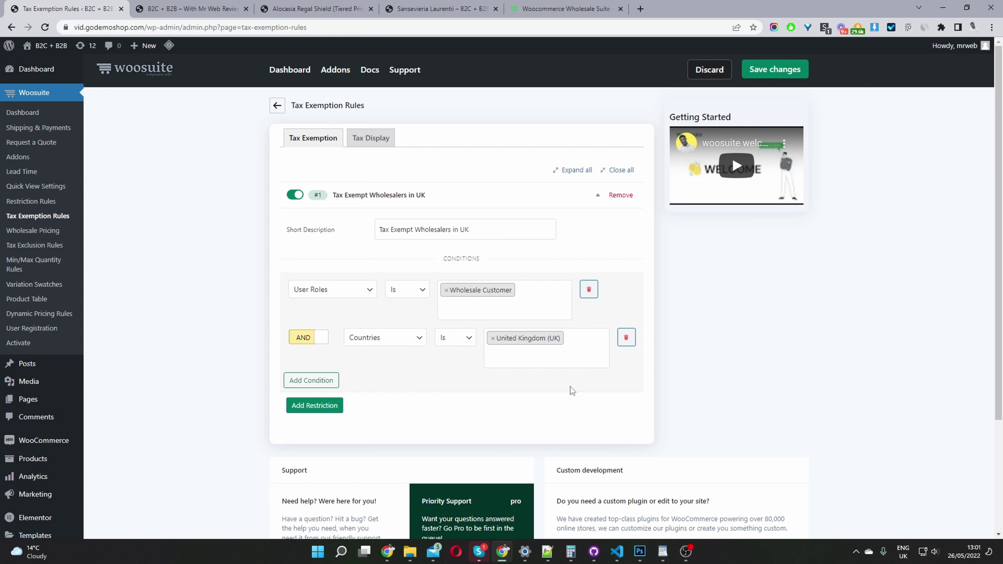
middle_click(14, 298)
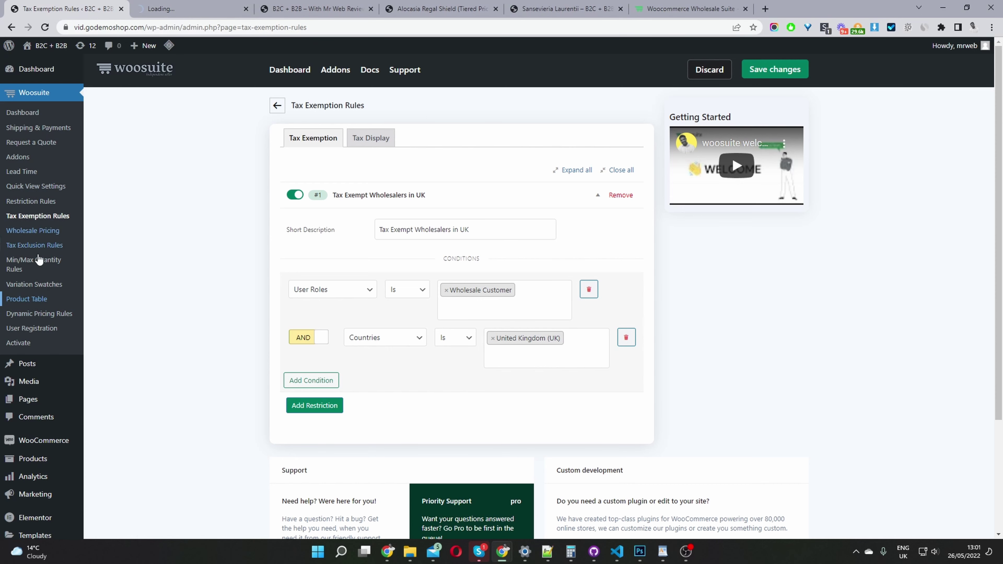
Return to the Product Table page listing the 'wholesale order form' and 'Quick Order Form' tables
left_click(189, 8)
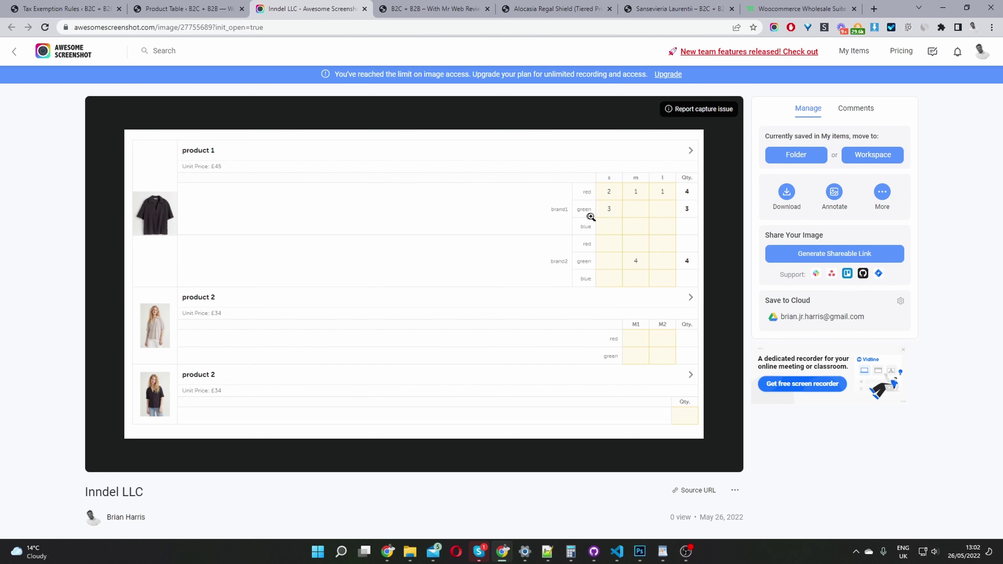
key("ctrl+shift+Tab")
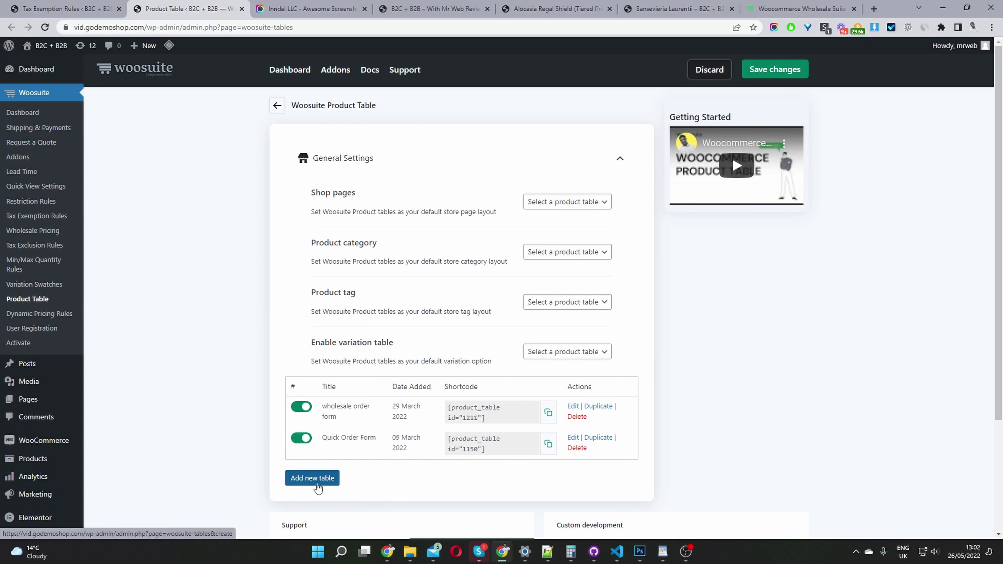
Edit the wholesale order form table, trying the Description column after Name, then removing it
left_click(573, 406)
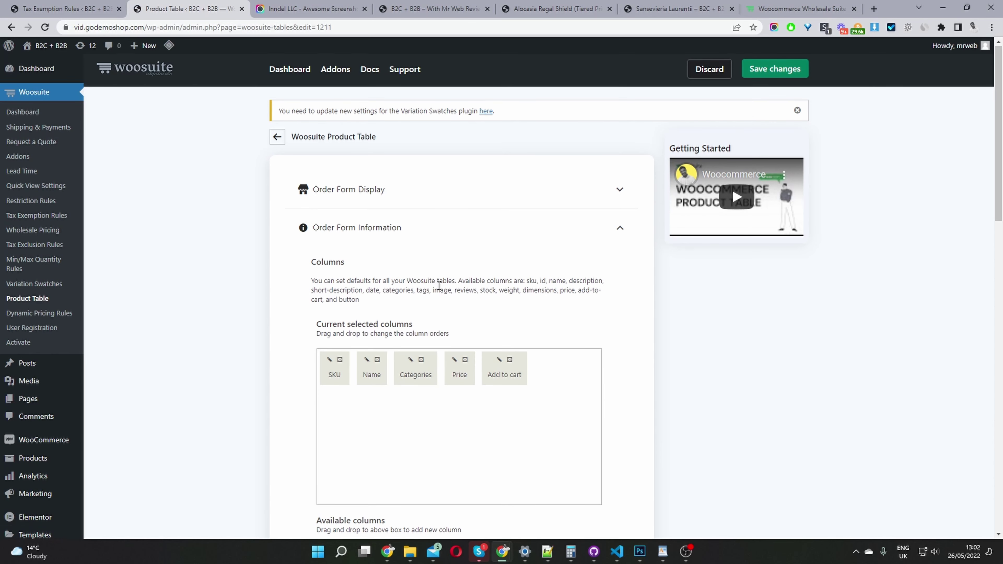
scroll(437, 282, "down", 4)
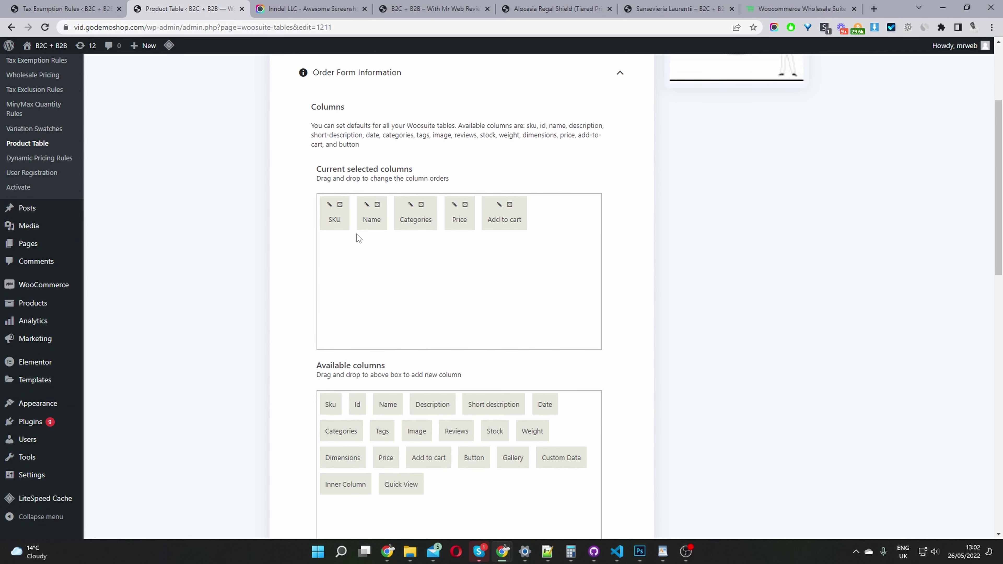
left_click_drag(430, 404, 447, 291)
left_click_drag(559, 220, 425, 225)
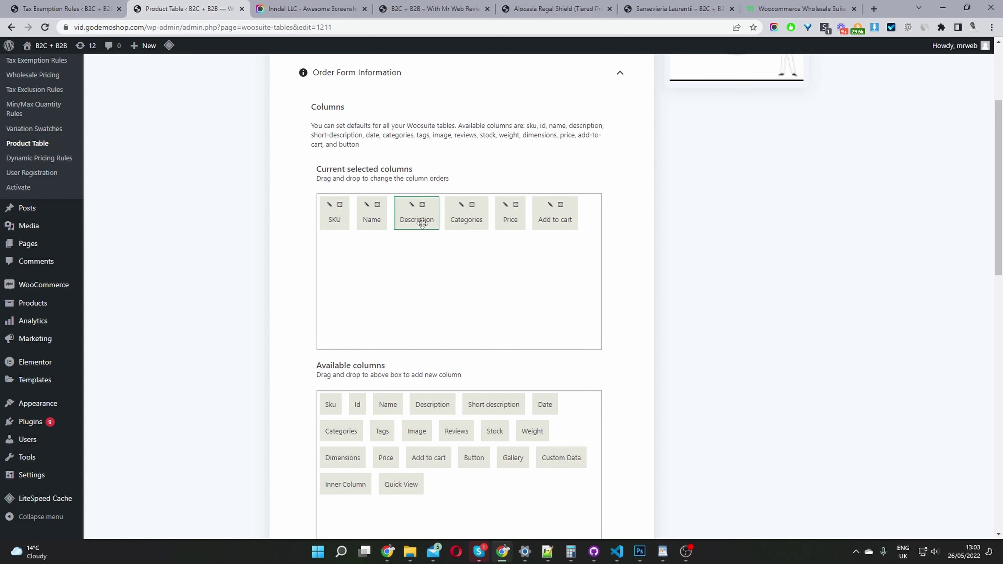
left_click(422, 205)
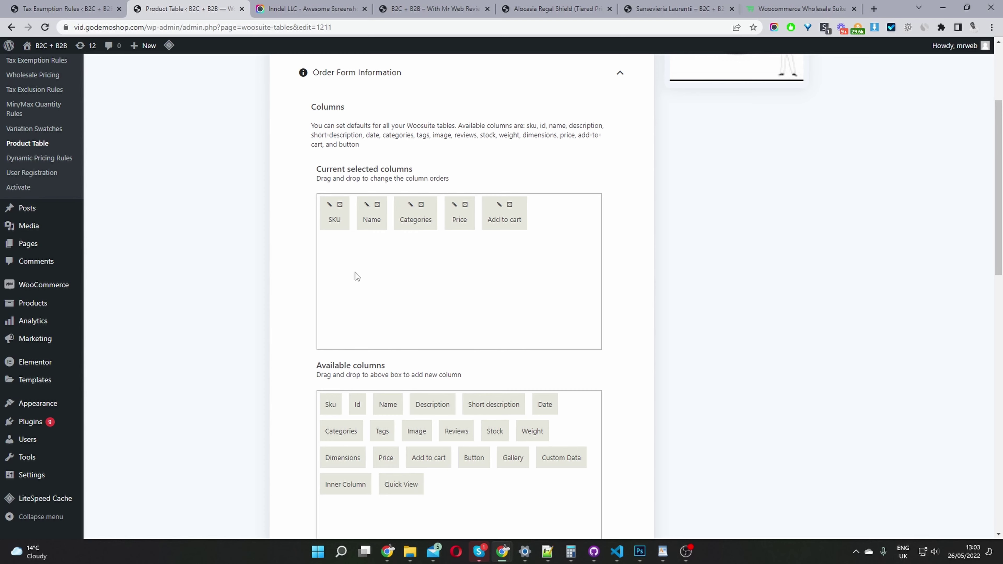
Review the Name column's label and width settings, closing them without changes
left_click(366, 205)
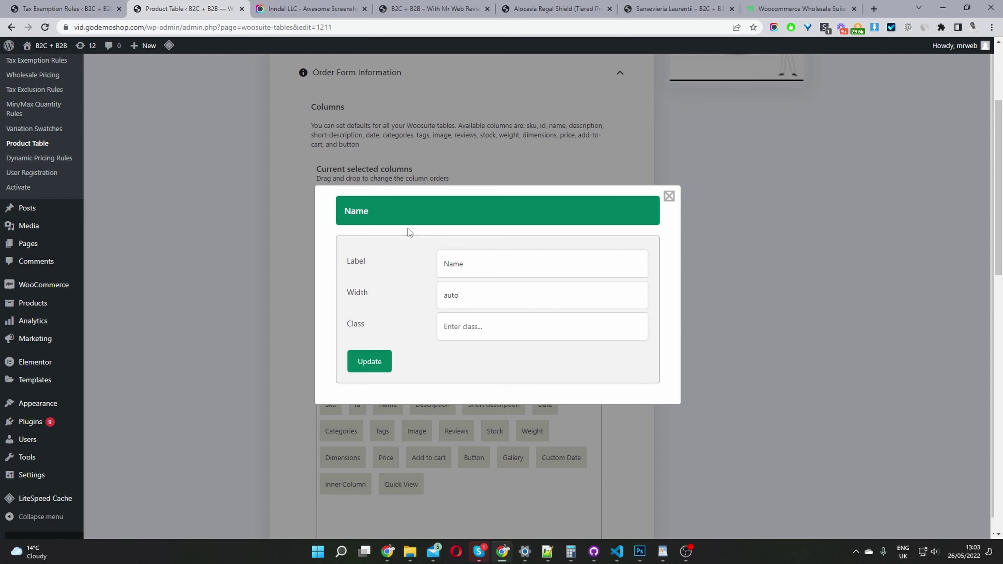
left_click(488, 270)
left_click_drag(488, 269, 419, 268)
key("End")
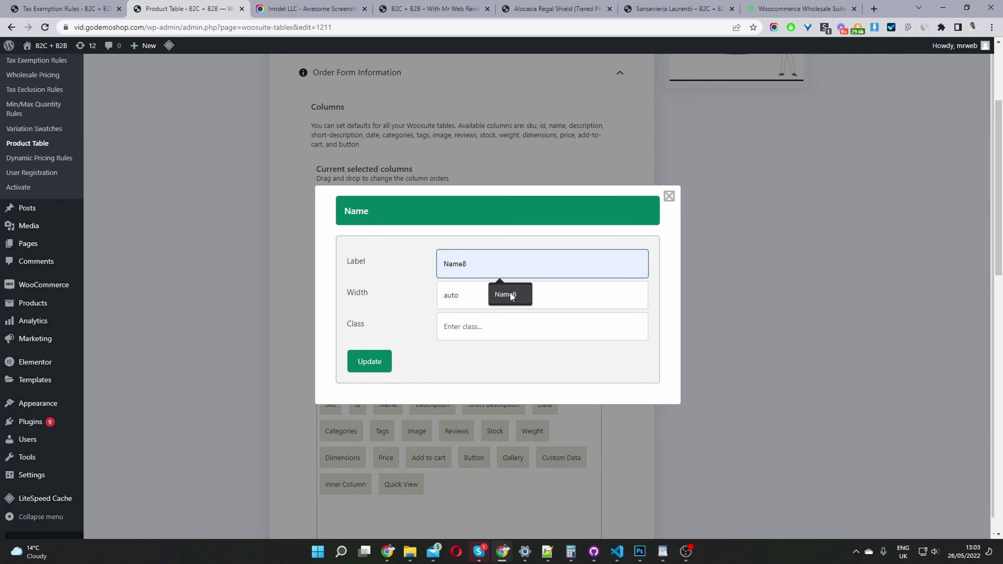
left_click(469, 297)
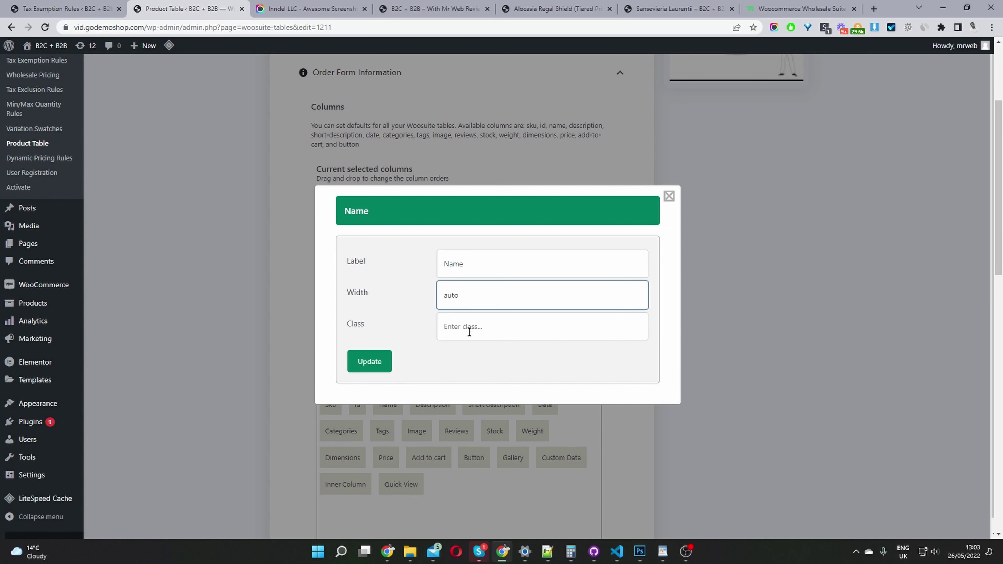
left_click(668, 197)
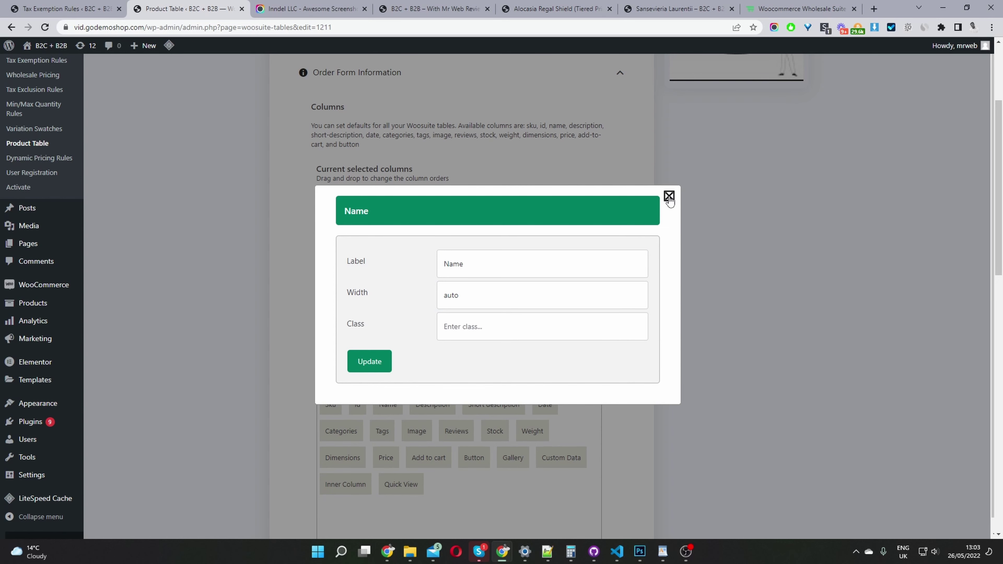
scroll(579, 226, "down", 3)
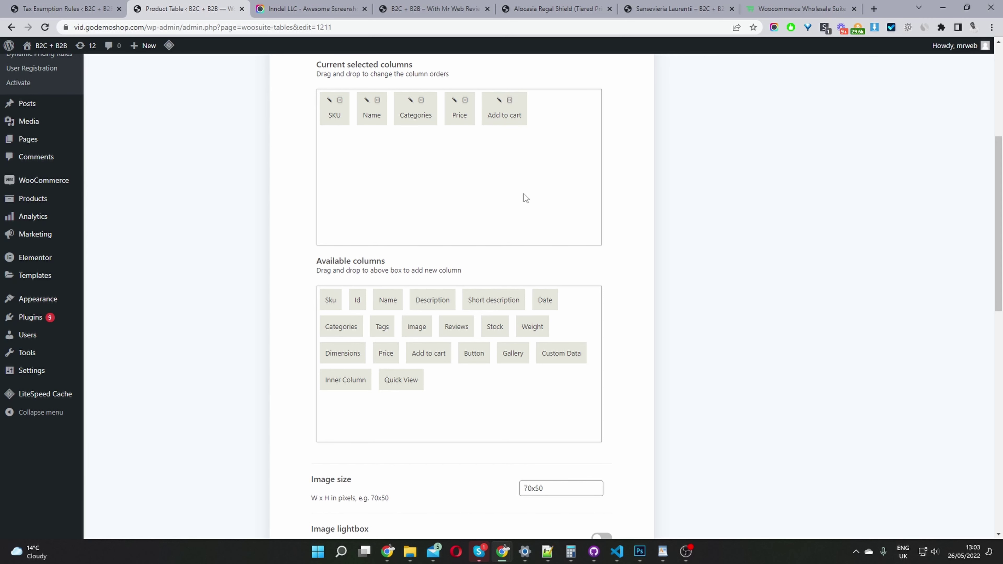
left_click_drag(561, 353, 523, 204)
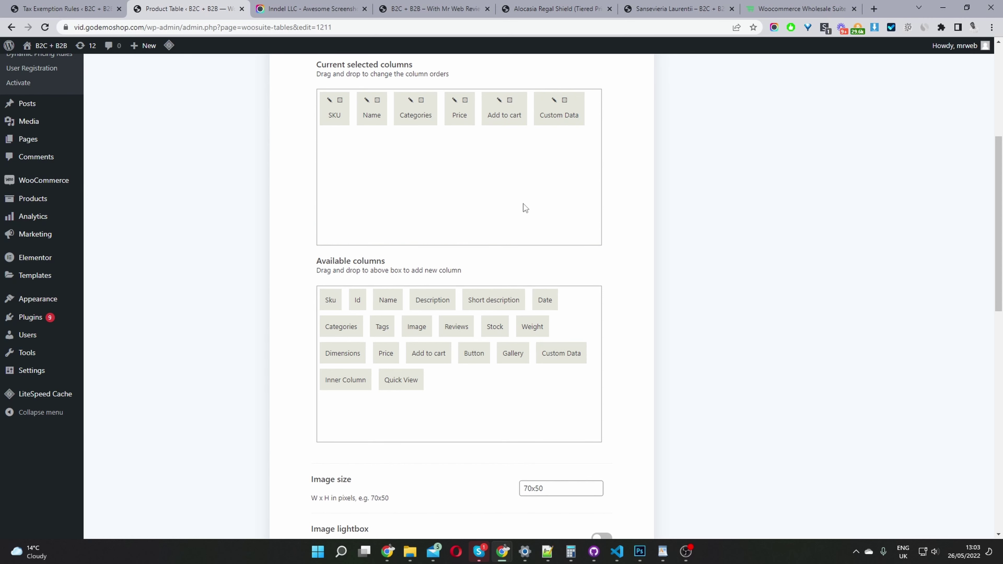
left_click(553, 101)
left_click(480, 327)
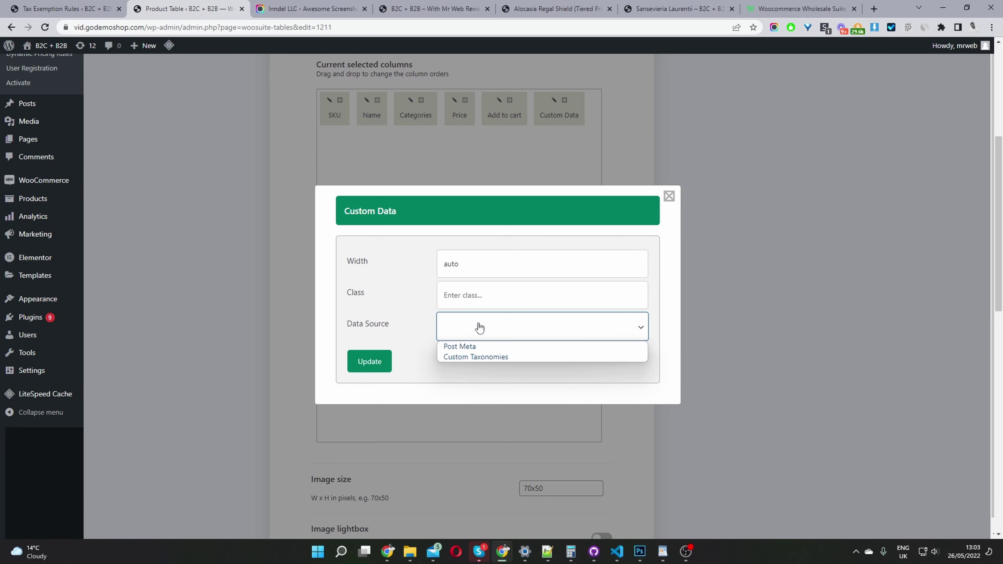
left_click(477, 347)
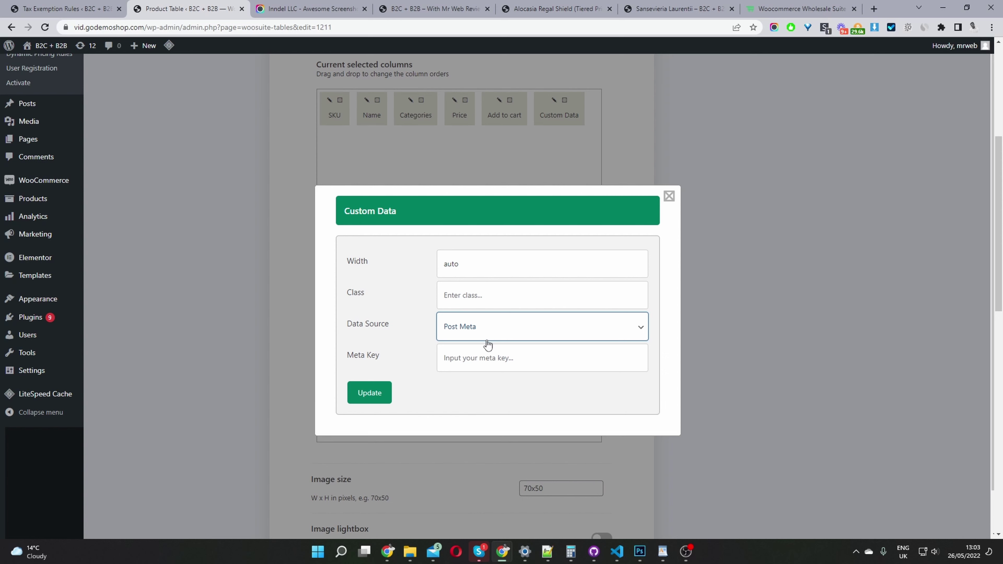
left_click(480, 358)
left_click(488, 336)
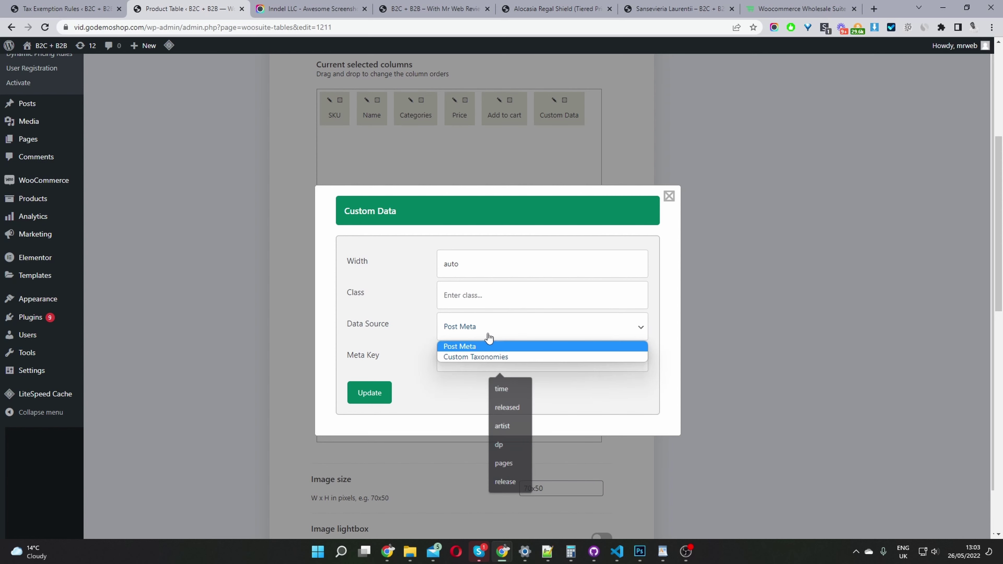
left_click(483, 358)
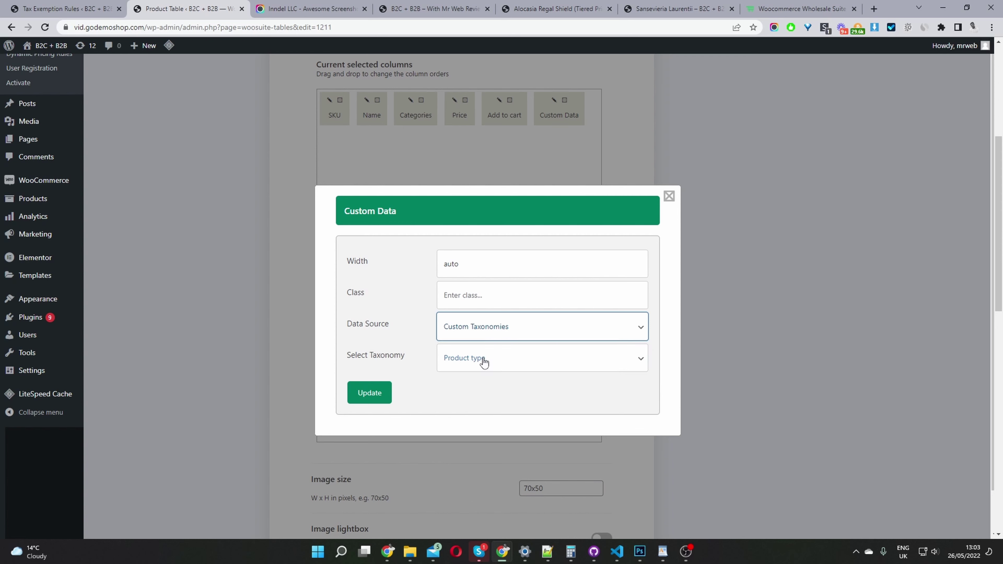
left_click(527, 364)
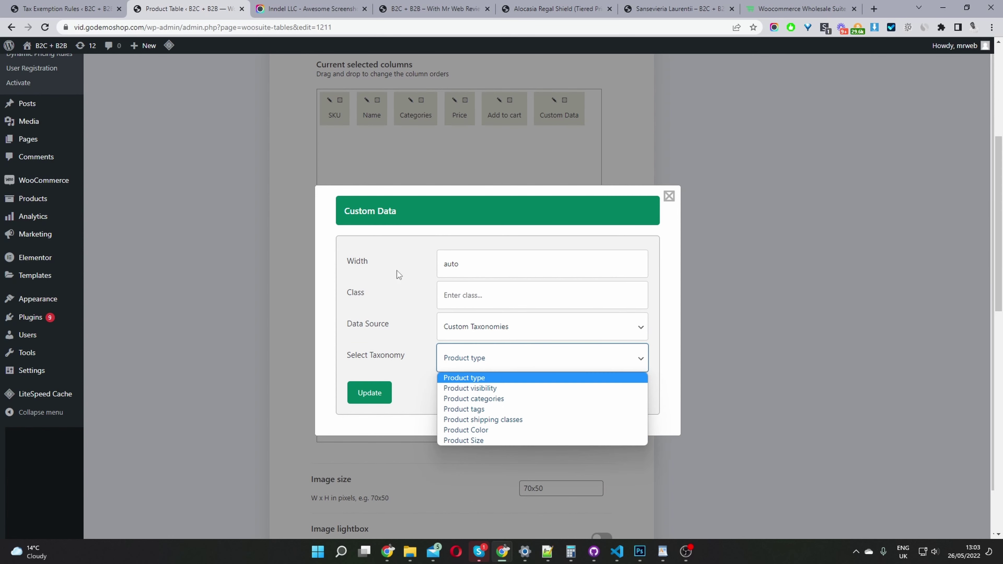
left_click(669, 196)
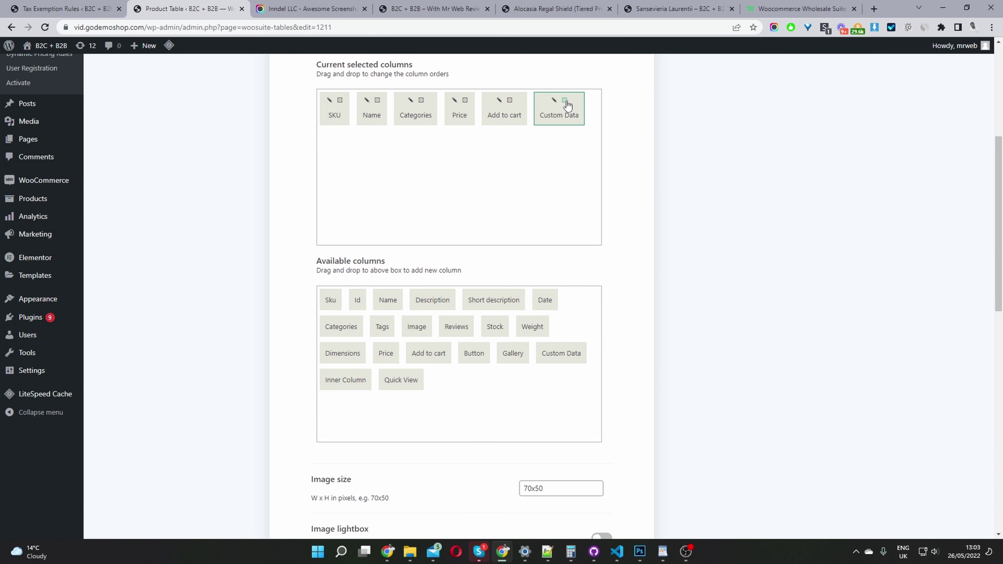
left_click(565, 101)
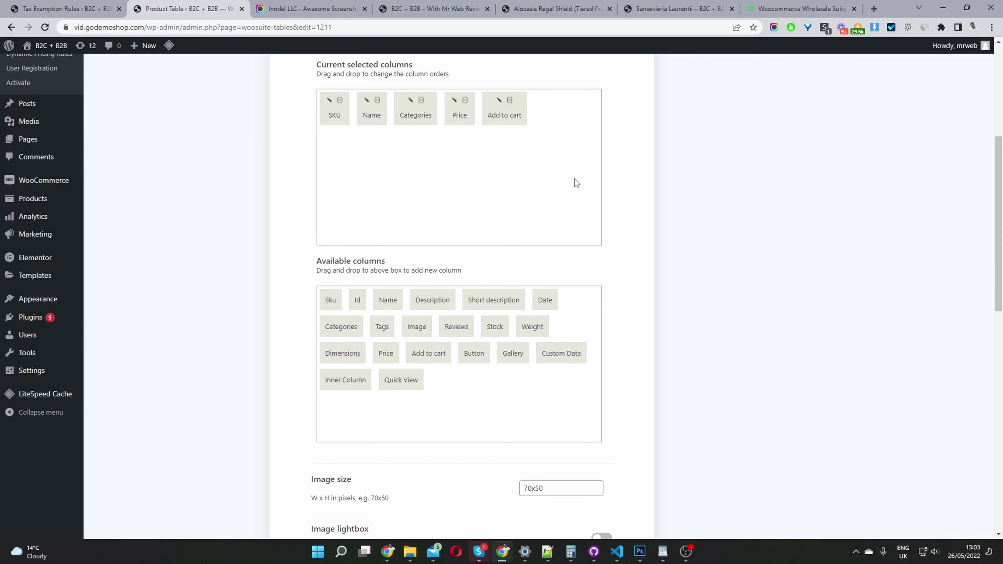
Expand Bulk Add To Cart and review the Variations Setting choices, keeping variations as dropdown lists
scroll(529, 292, "down", 3)
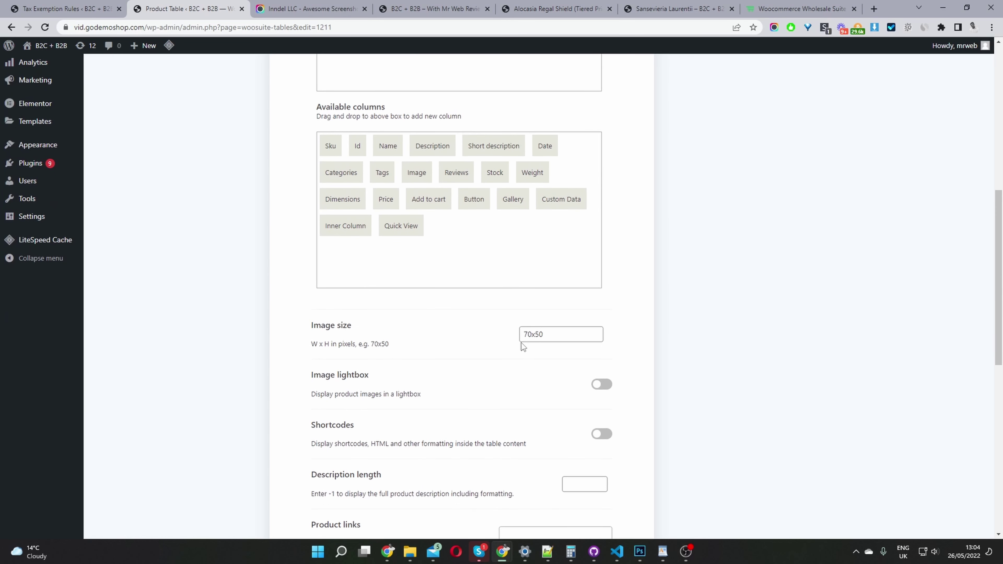
scroll(521, 343, "down", 6)
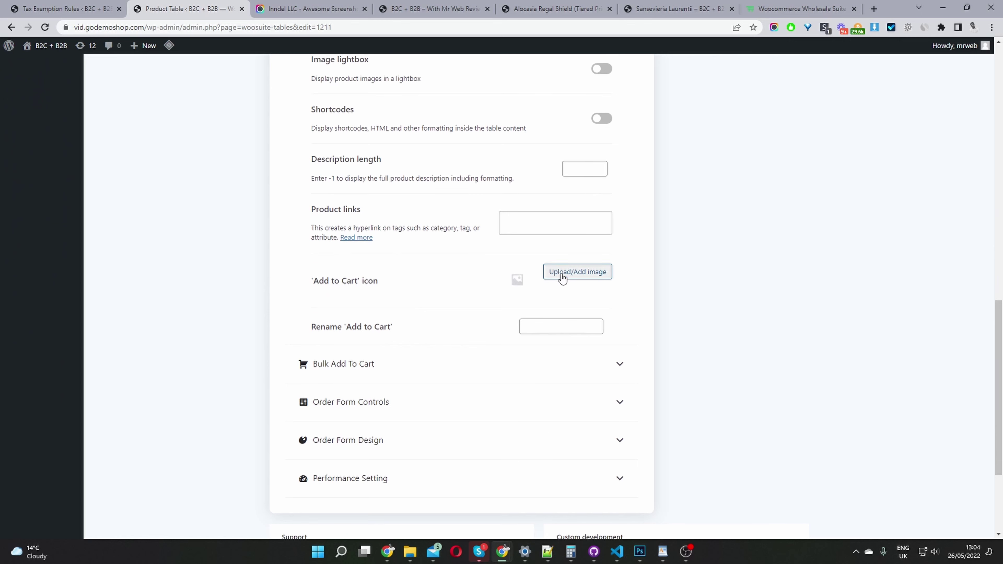
left_click(547, 326)
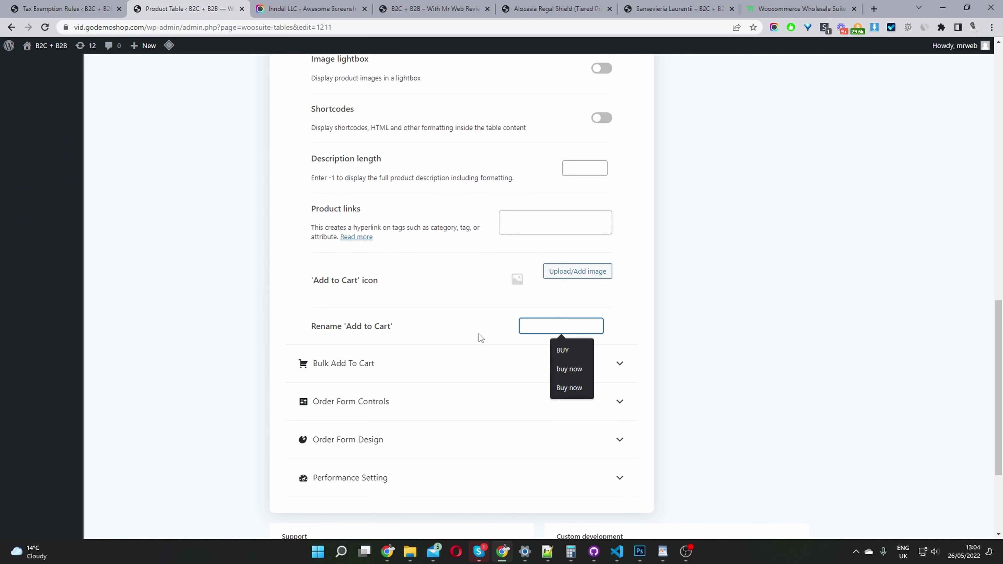
left_click(485, 373)
scroll(575, 186, "up", 2)
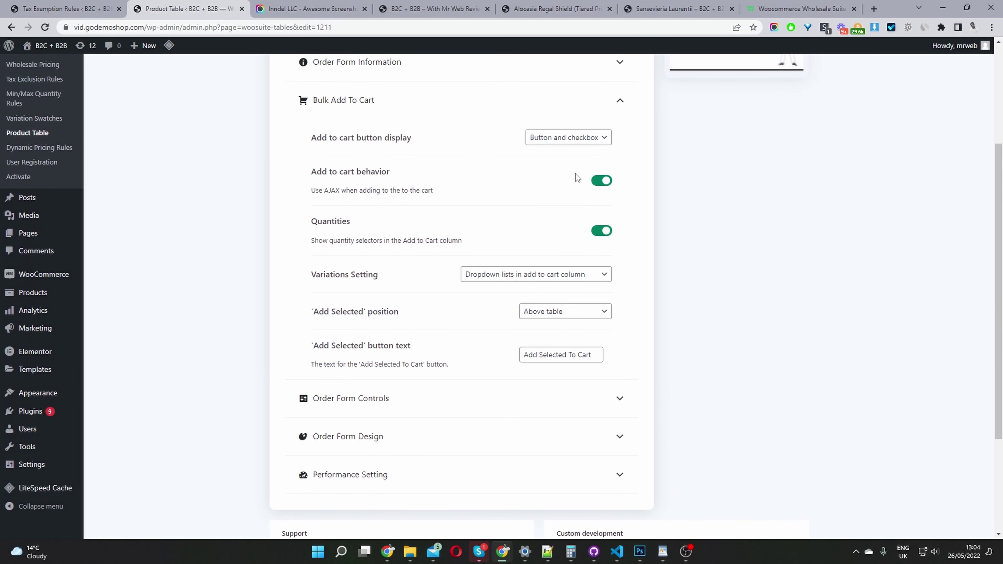
scroll(543, 197, "up", 2)
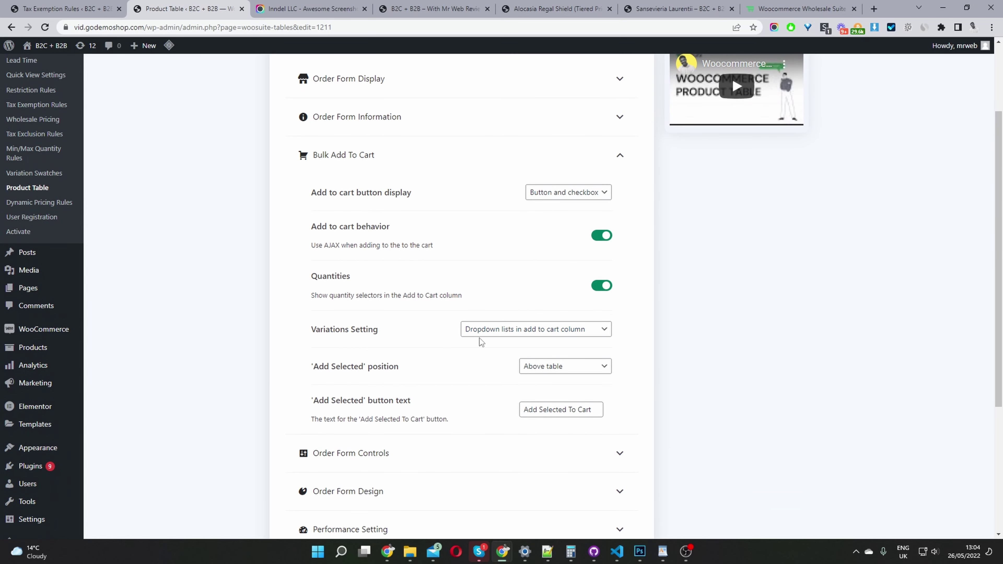
left_click(519, 333)
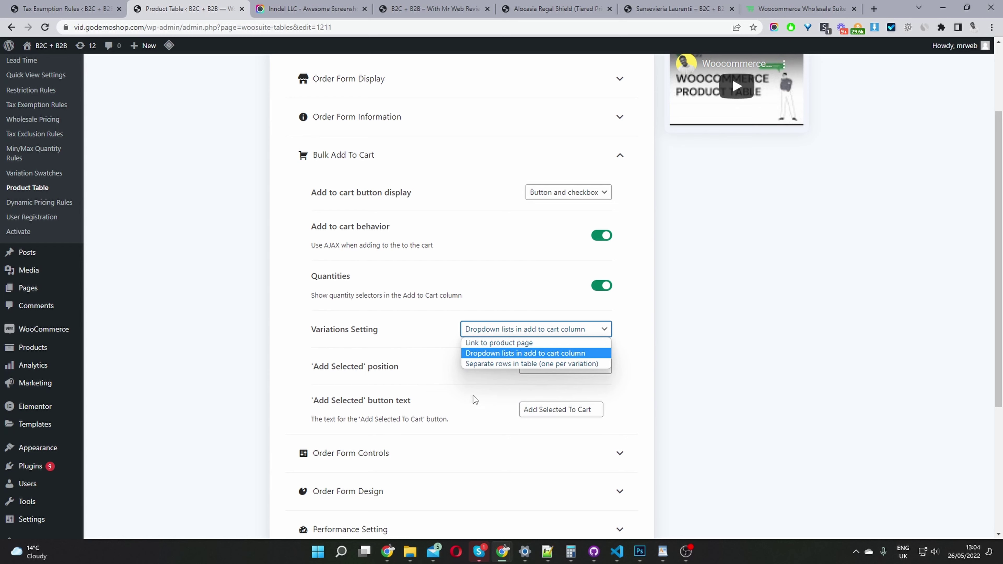
scroll(475, 396, "down", 1)
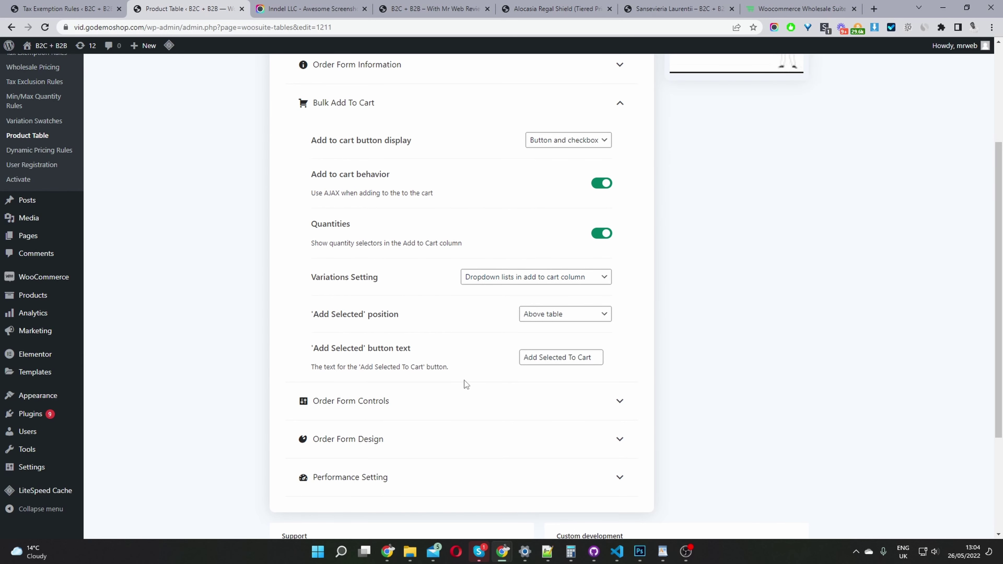
Under Order Form Controls, add a product condition rule of type Stock Status set to In Stock
left_click(458, 401)
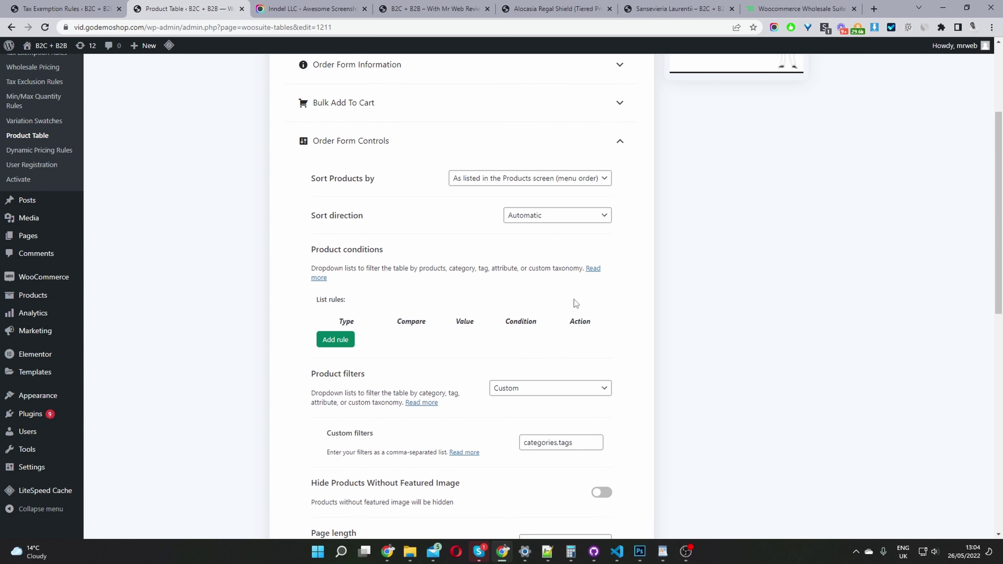
left_click(346, 341)
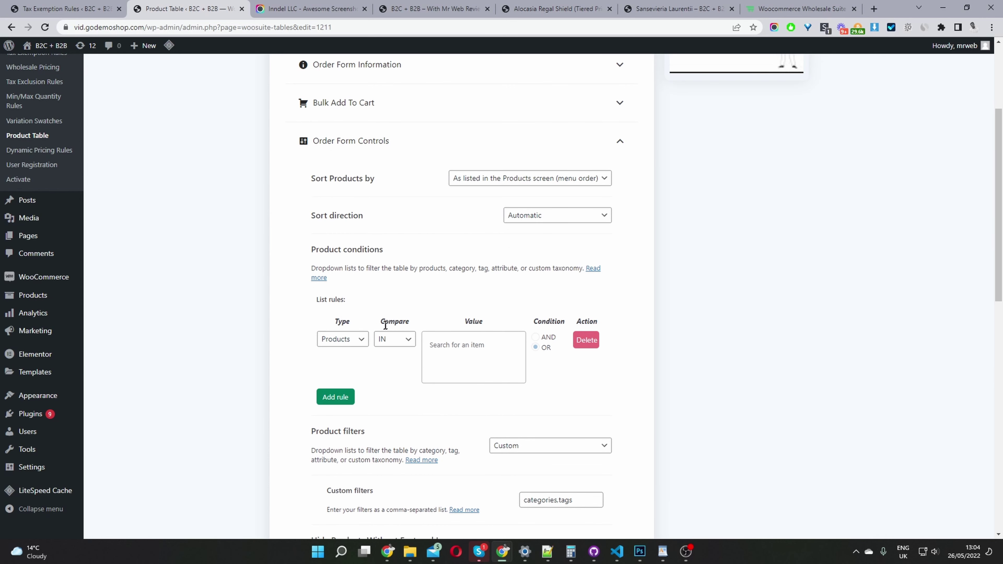
left_click(463, 345)
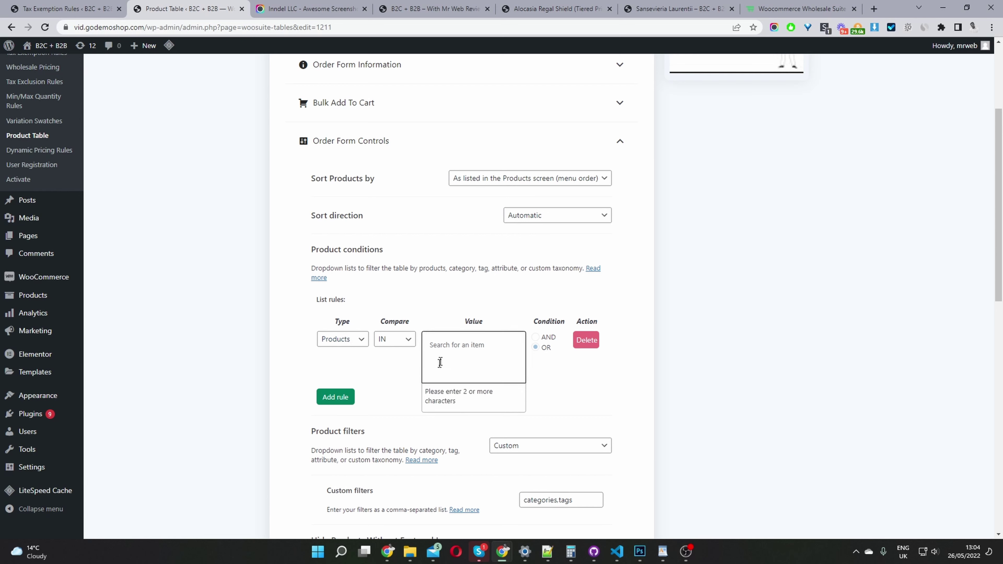
left_click(343, 339)
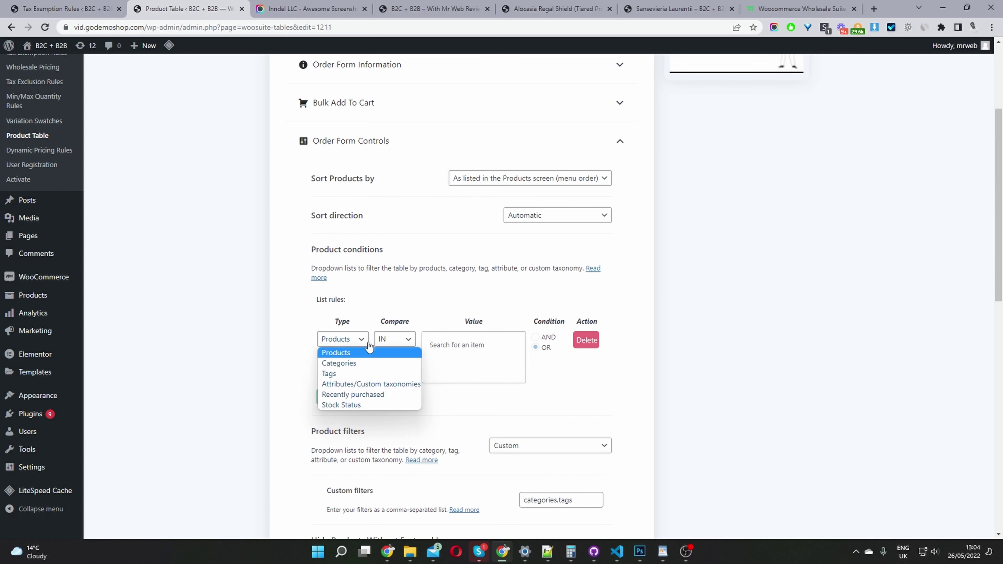
left_click(354, 367)
left_click(472, 345)
left_click(352, 340)
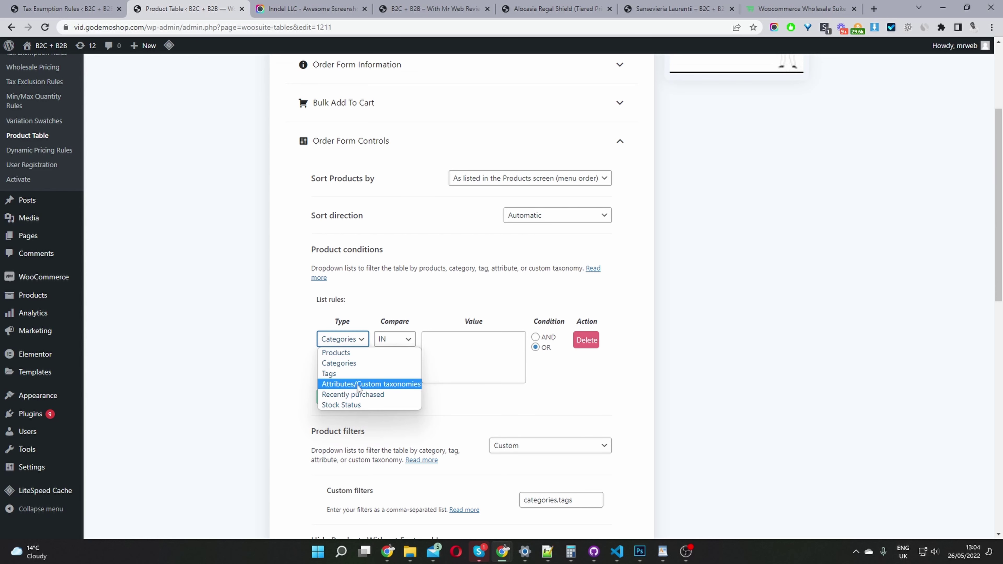
left_click(385, 406)
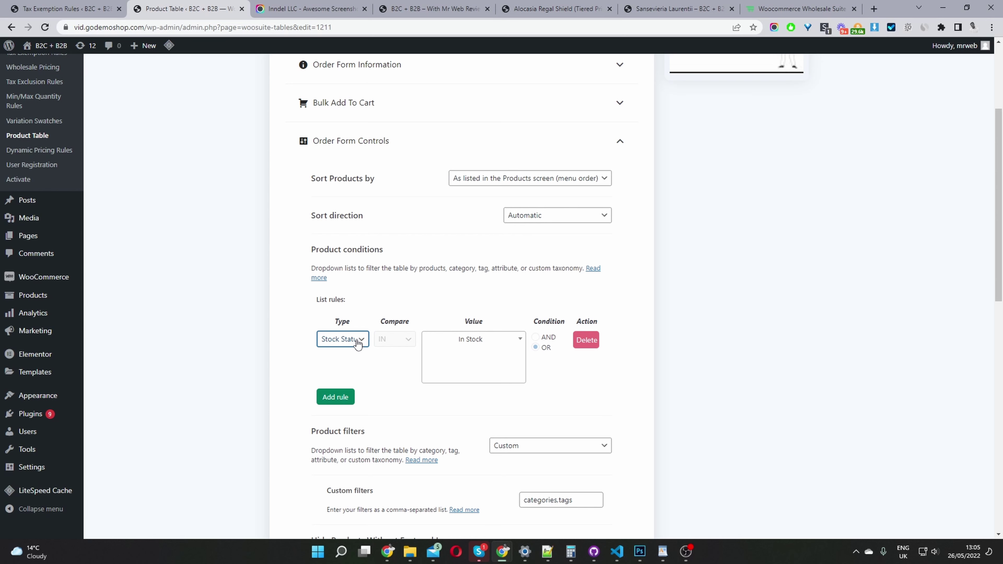
scroll(377, 353, "down", 4)
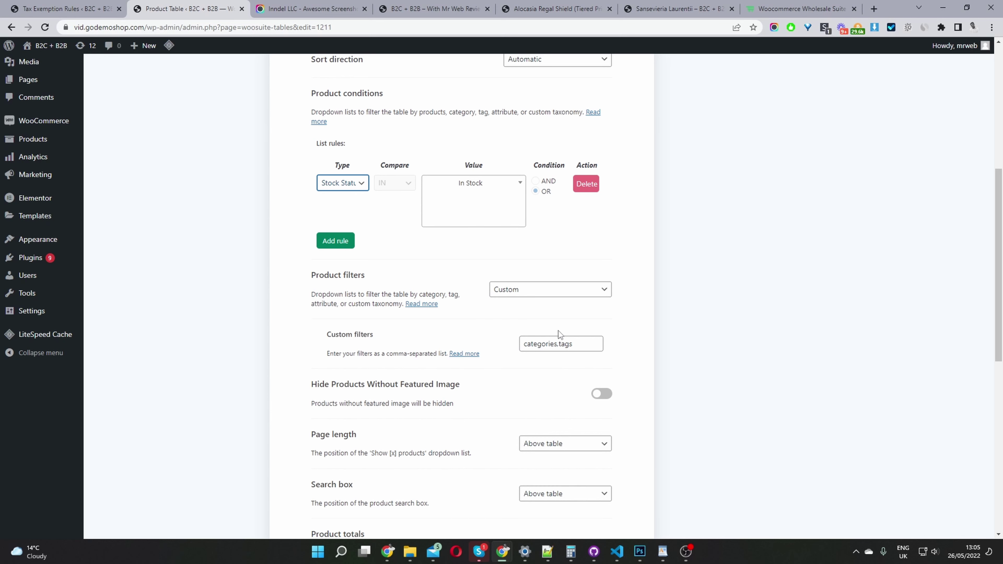
Keep the Order Form Design at Default with custom CSS off, and expand Performance Setting
scroll(558, 330, "down", 8)
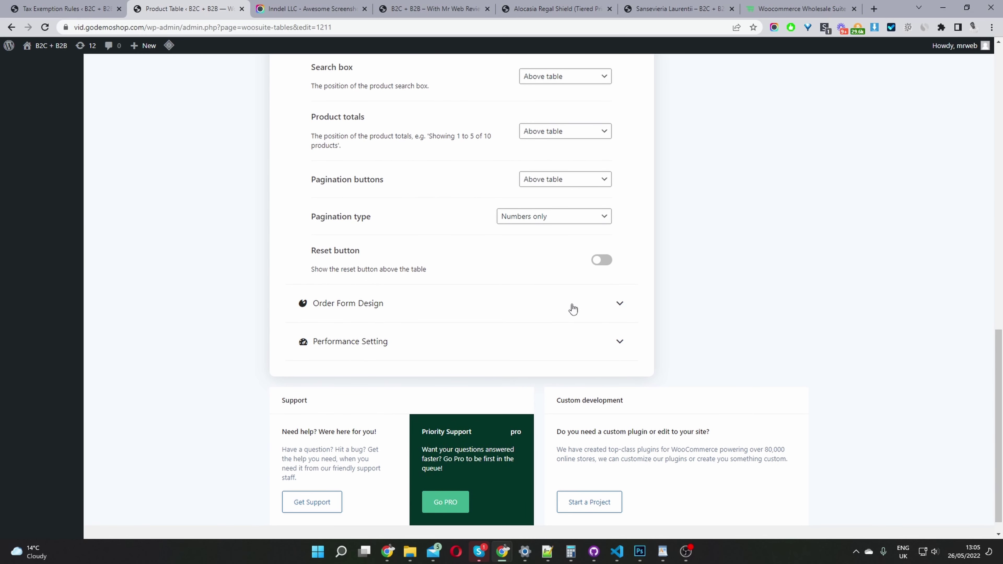
left_click(571, 306)
scroll(561, 310, "up", 2)
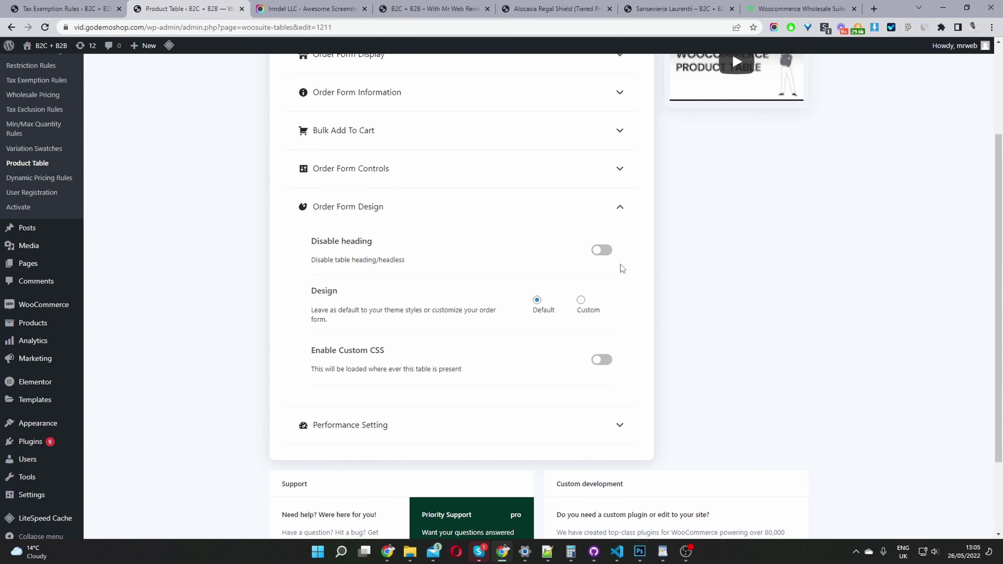
left_click(580, 300)
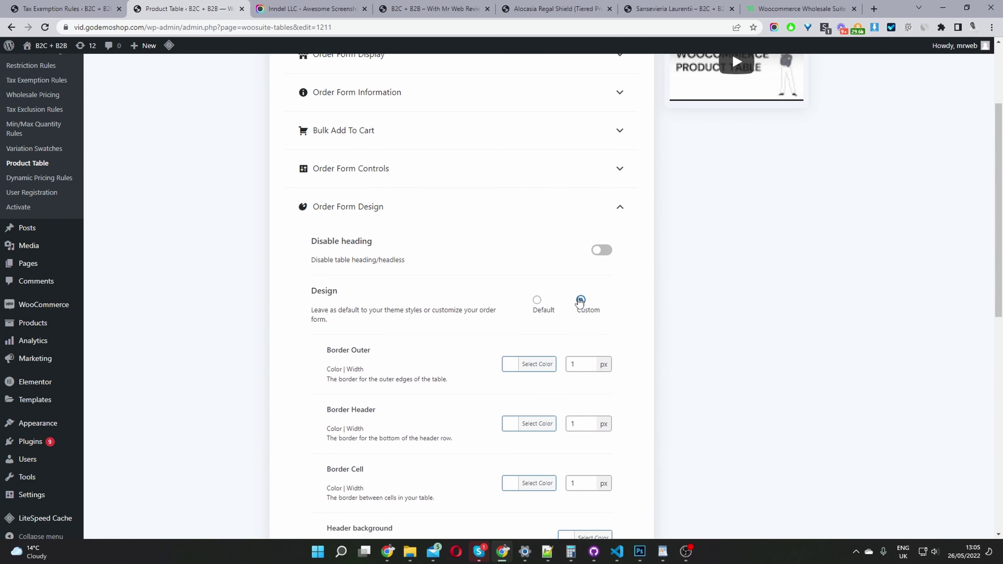
left_click(537, 300)
scroll(550, 306, "down", 1)
left_click(607, 308)
left_click(604, 309)
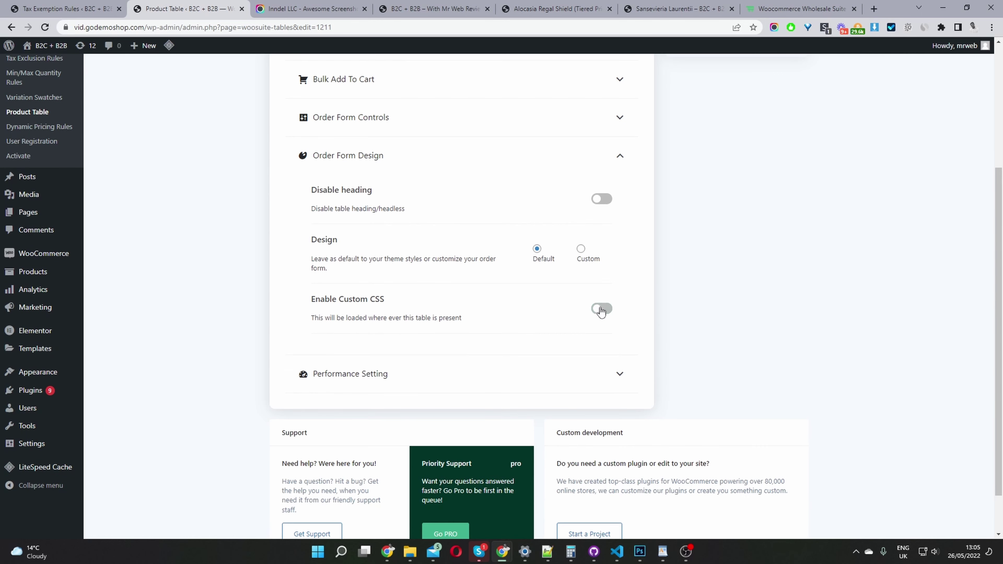
left_click(573, 372)
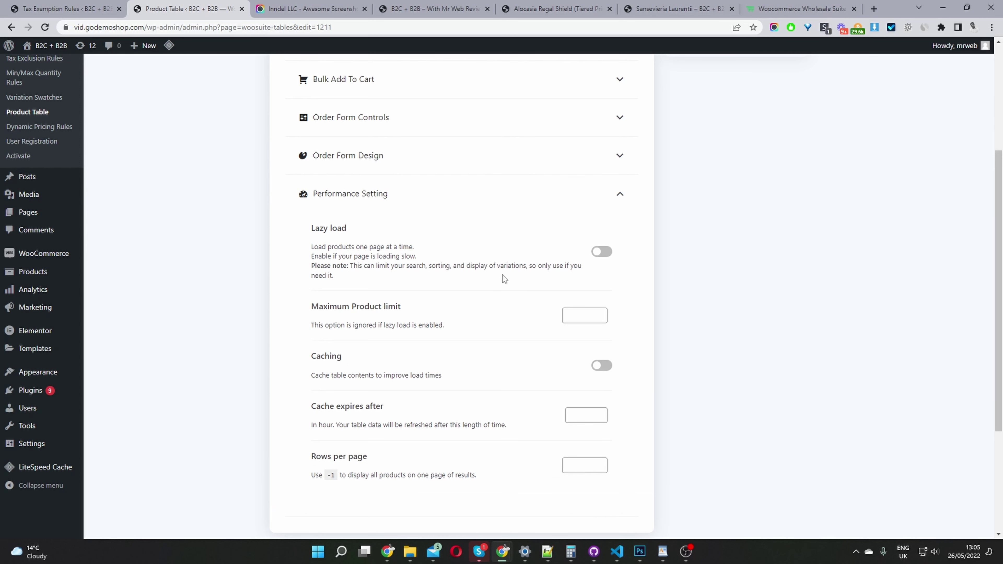
scroll(766, 409, "up", 5)
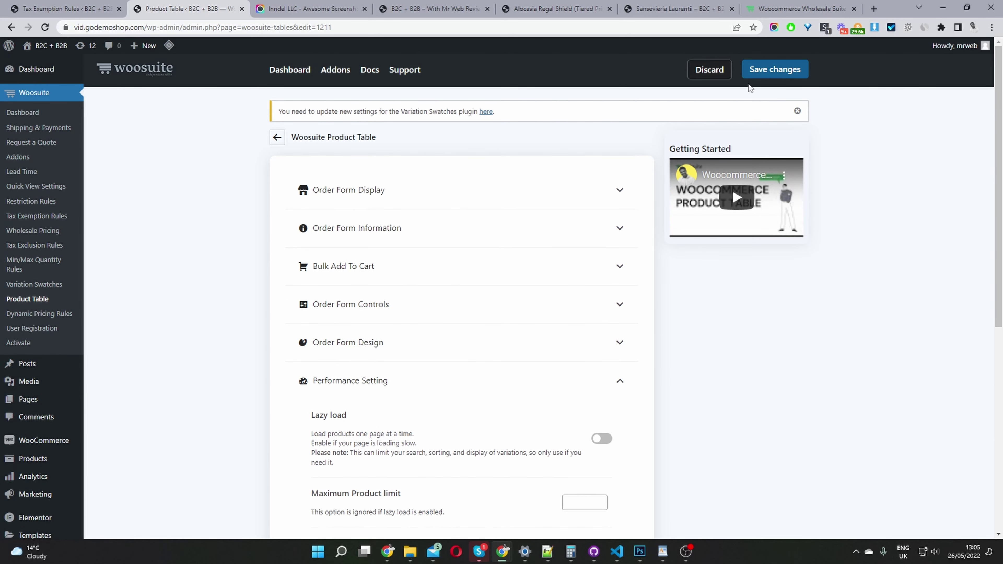
Go back to the product tables list, then open Woosuite's Dynamic Pricing Rules page
left_click(276, 137)
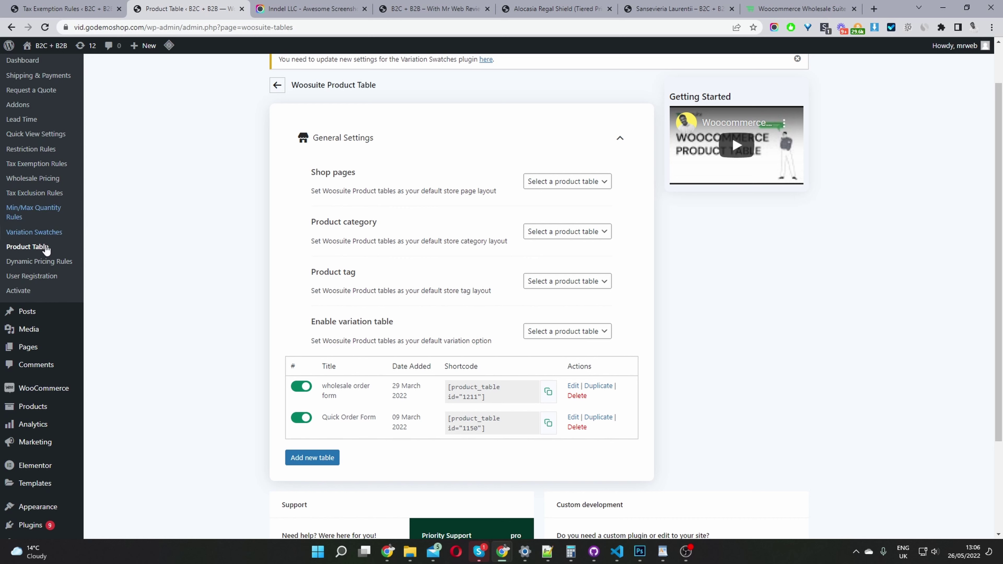
left_click(58, 261)
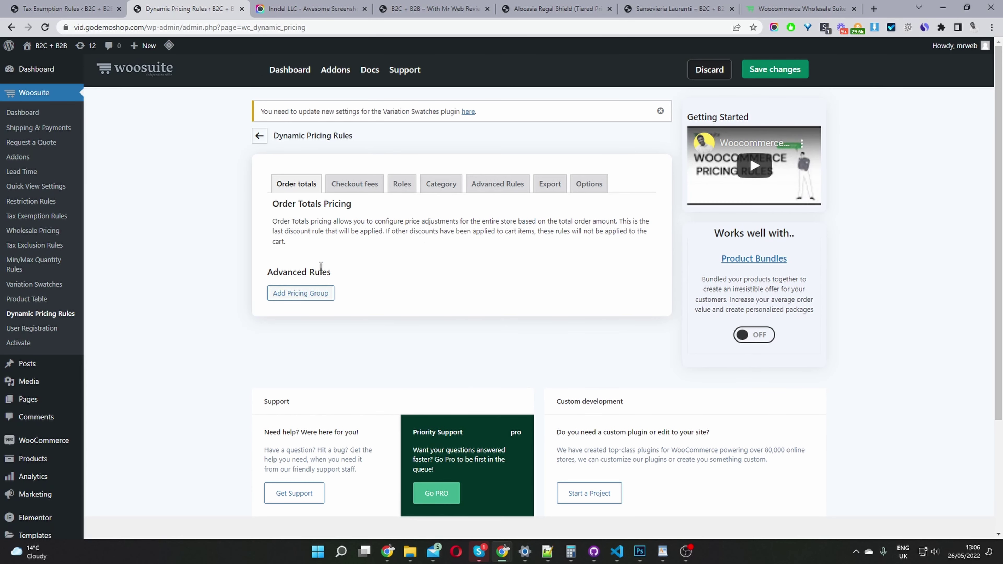
Add an order total pricing group based on Cart Total with a Minimum Order Total of 500
left_click(316, 293)
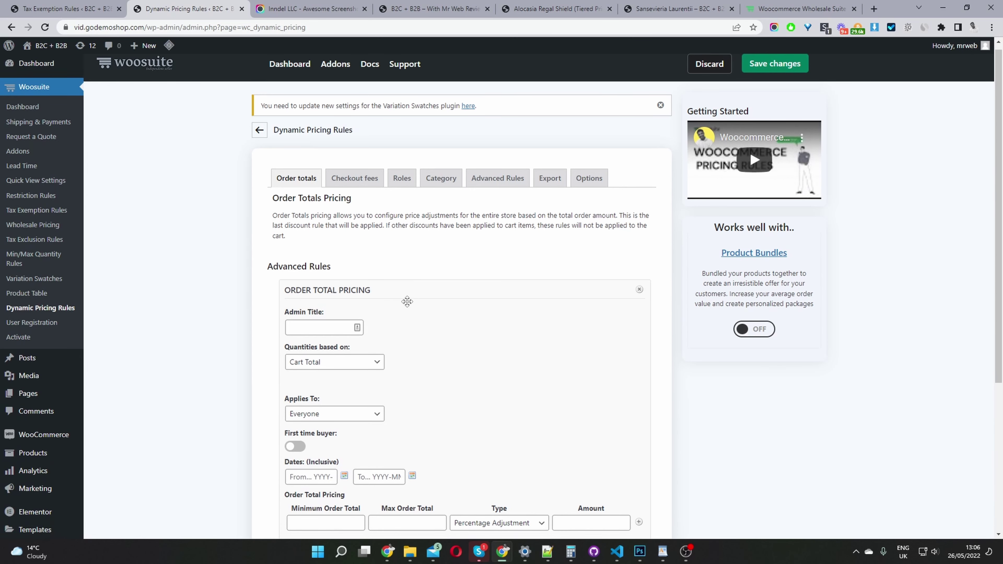
scroll(369, 316, "down", 1)
left_click(369, 316)
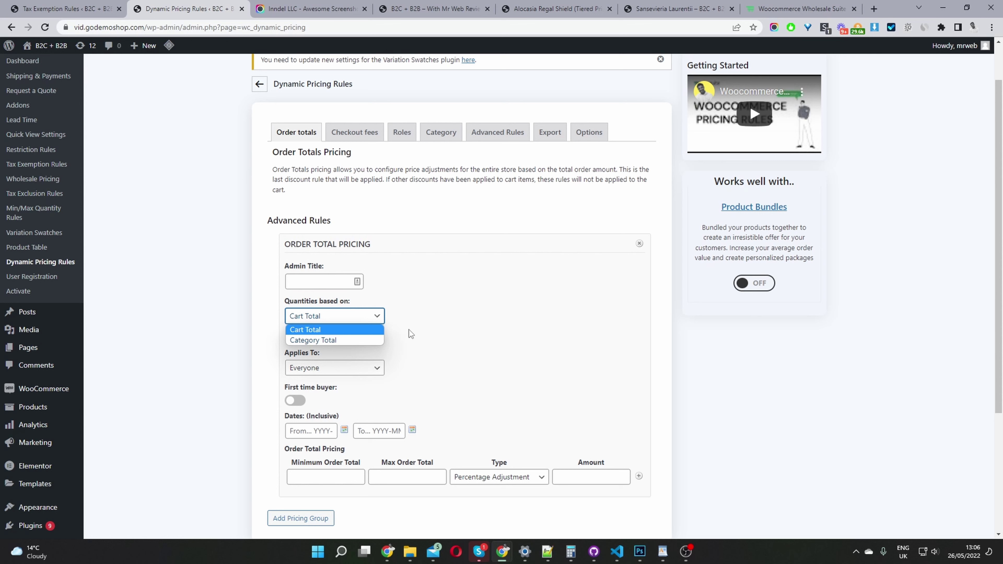
left_click(354, 329)
left_click(326, 476)
type("500")
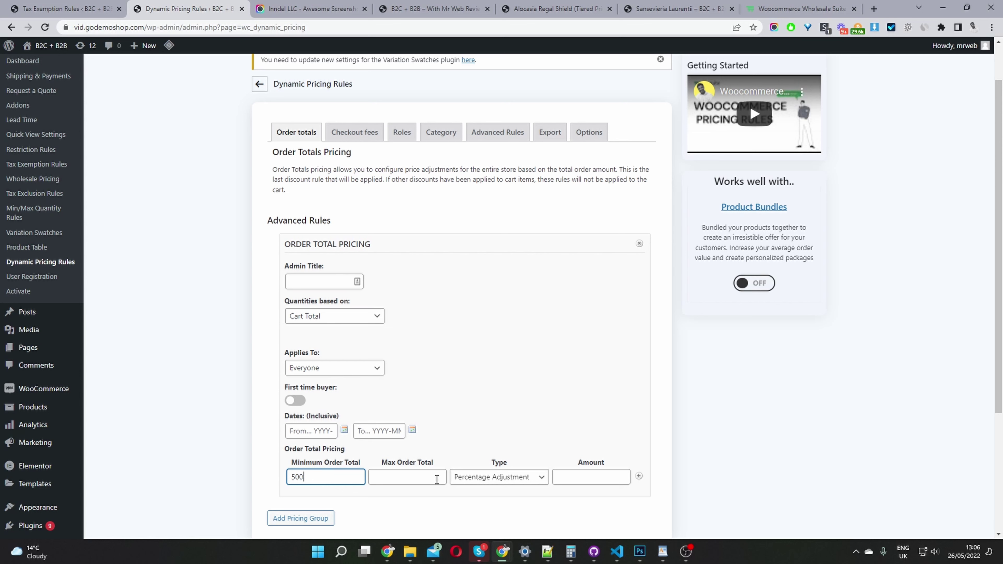
left_click(572, 477)
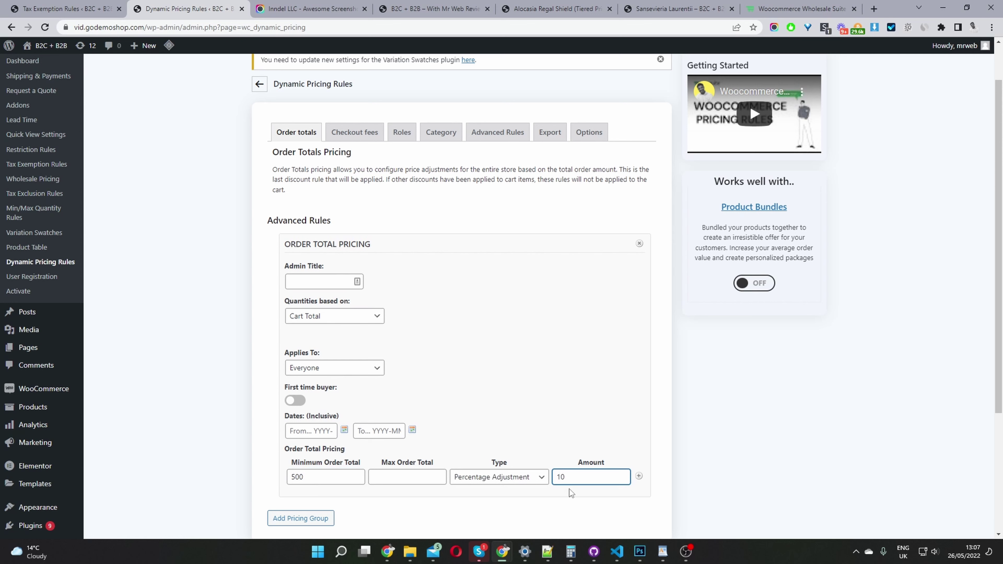
Apply the rule to Everyone limited to first-time buyers, with Max * and Amount 10
left_click(337, 372)
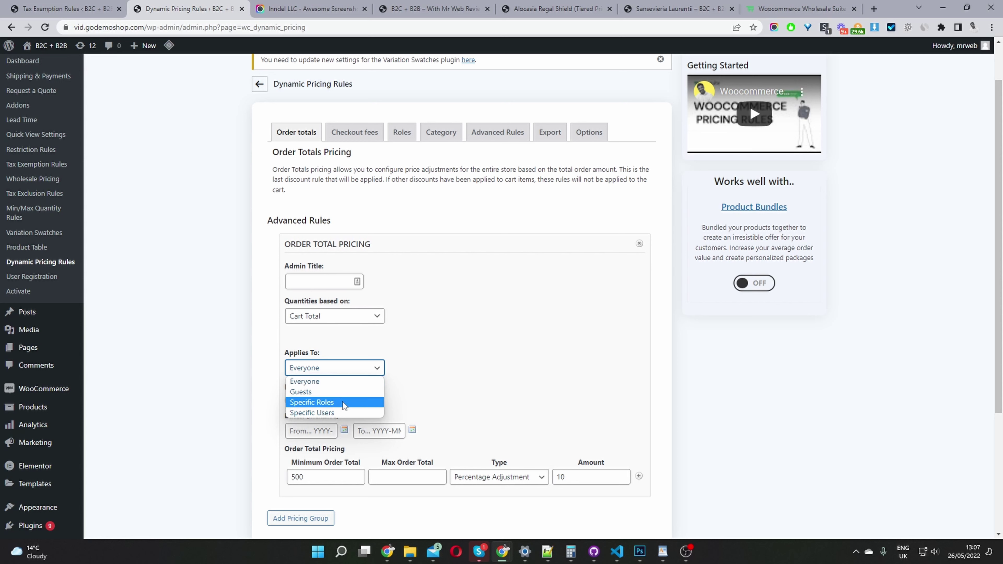
left_click(446, 363)
left_click(296, 401)
left_click(299, 402)
left_click(299, 403)
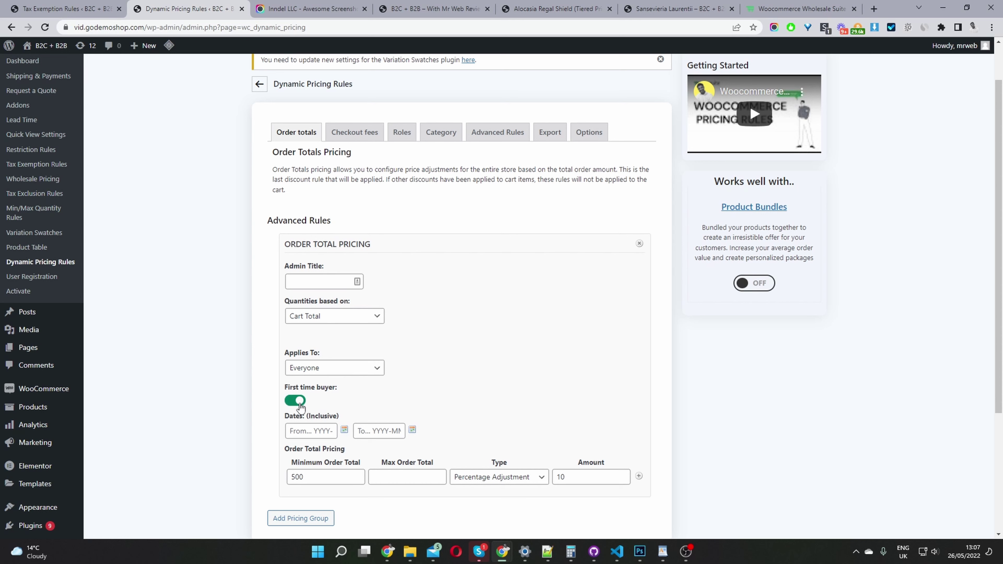
left_click(319, 425)
left_click(370, 431)
left_click(404, 474)
type("*")
double_click(561, 474)
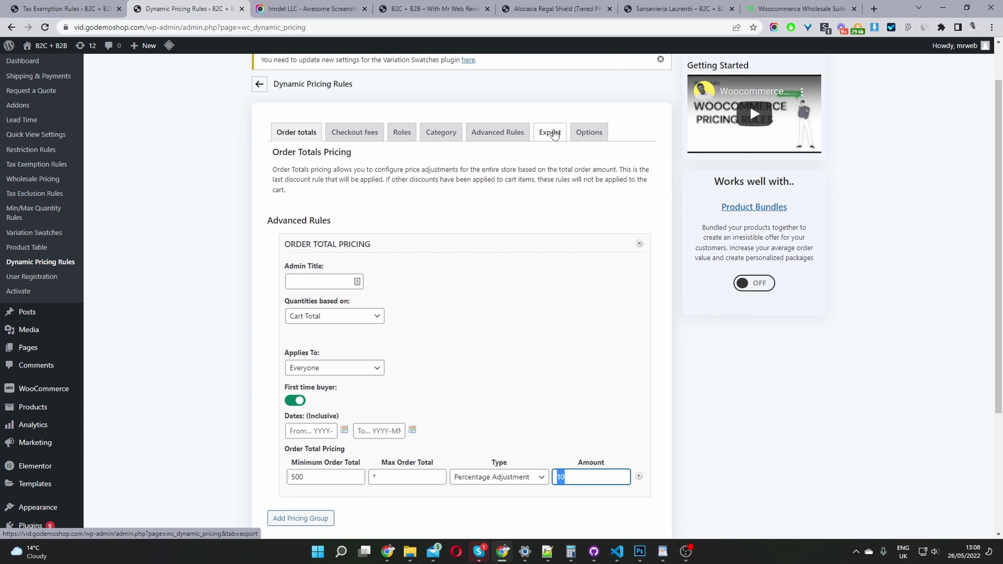
Open the dynamic pricing Options and highlight the 'Exclude discounted products from rule' setting
left_click(599, 140)
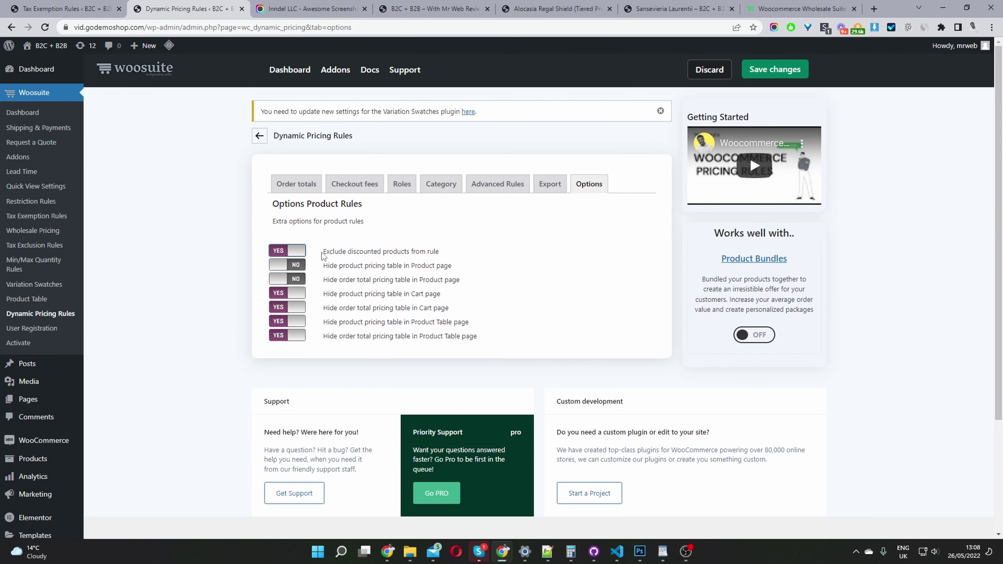
left_click_drag(342, 252, 426, 257)
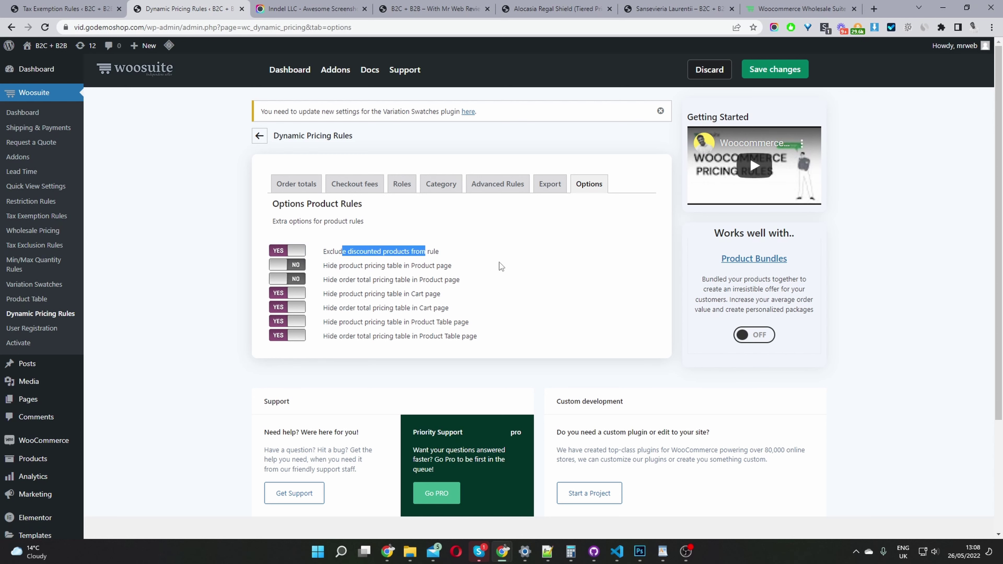